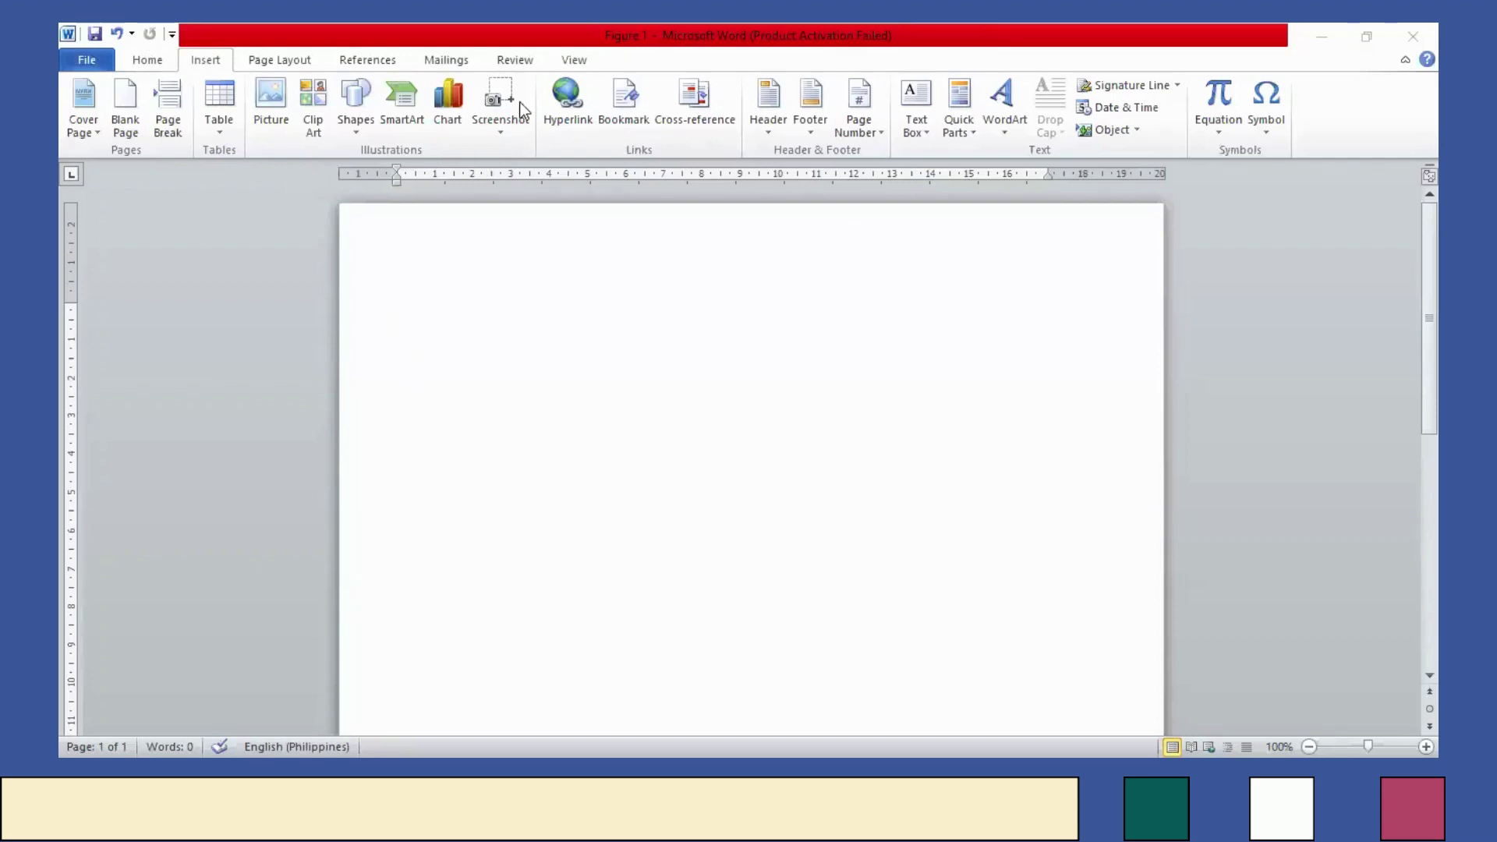
# Insert a Line with Markers chart into the document
pyautogui.click(457, 100)
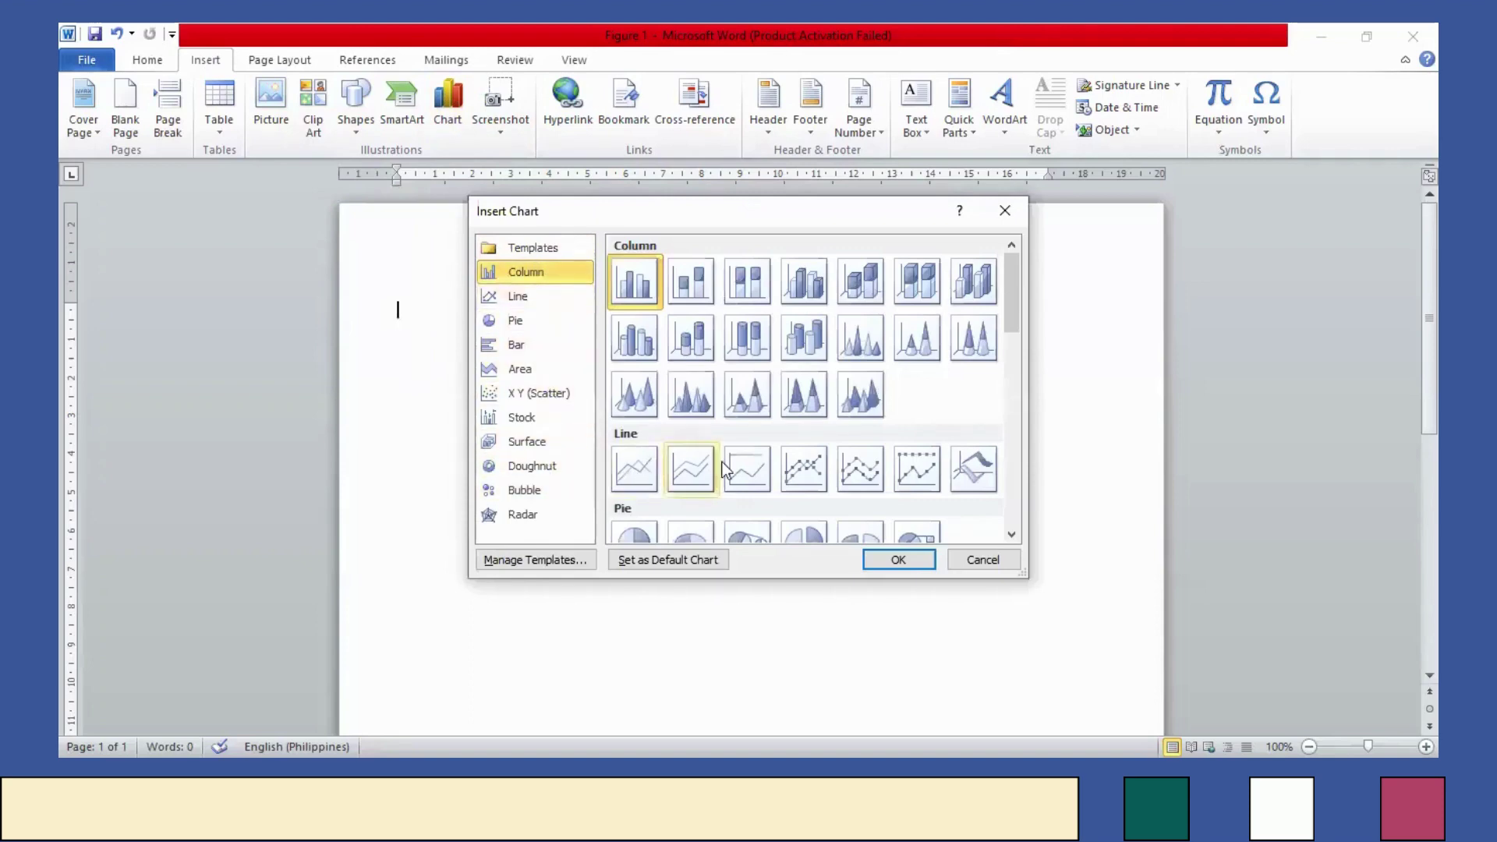
pyautogui.click(804, 469)
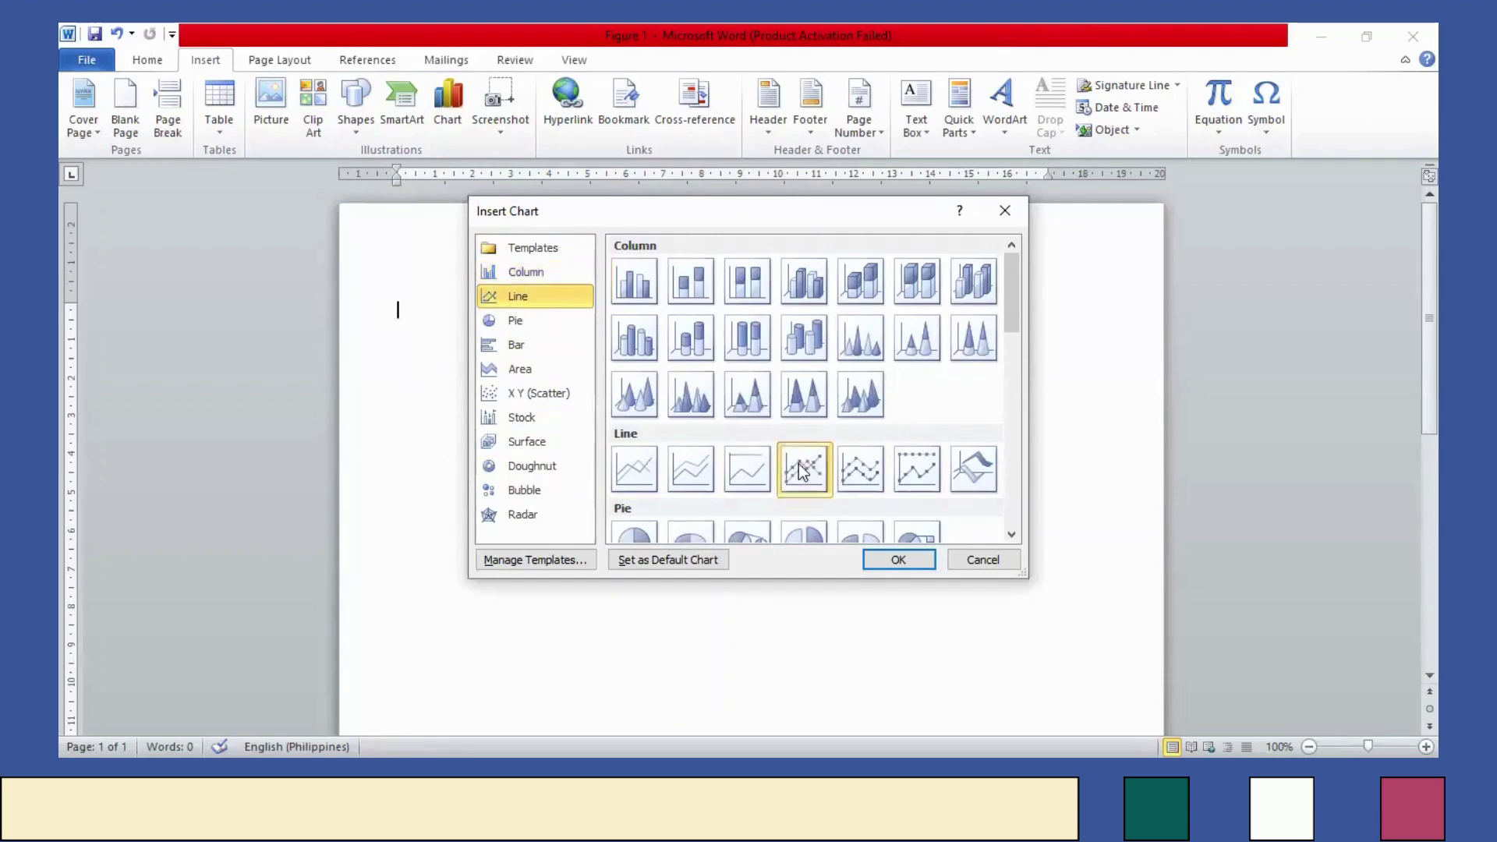
pyautogui.click(930, 563)
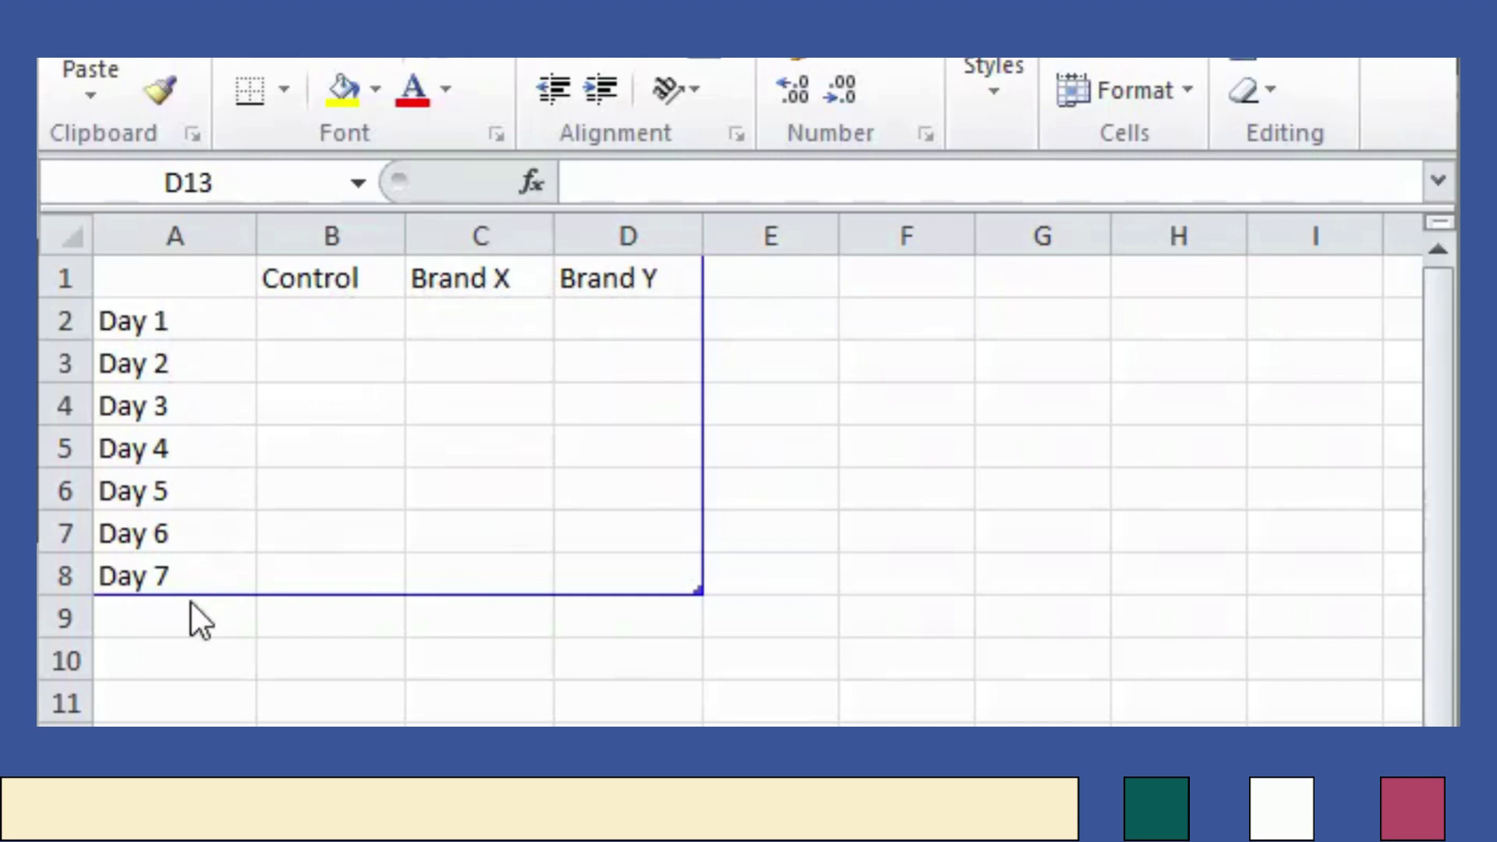
# Enter Day 1 values 0, 0, 0 and Day 2 values 2, 2, 2 in B2:D3
pyautogui.click(333, 318)
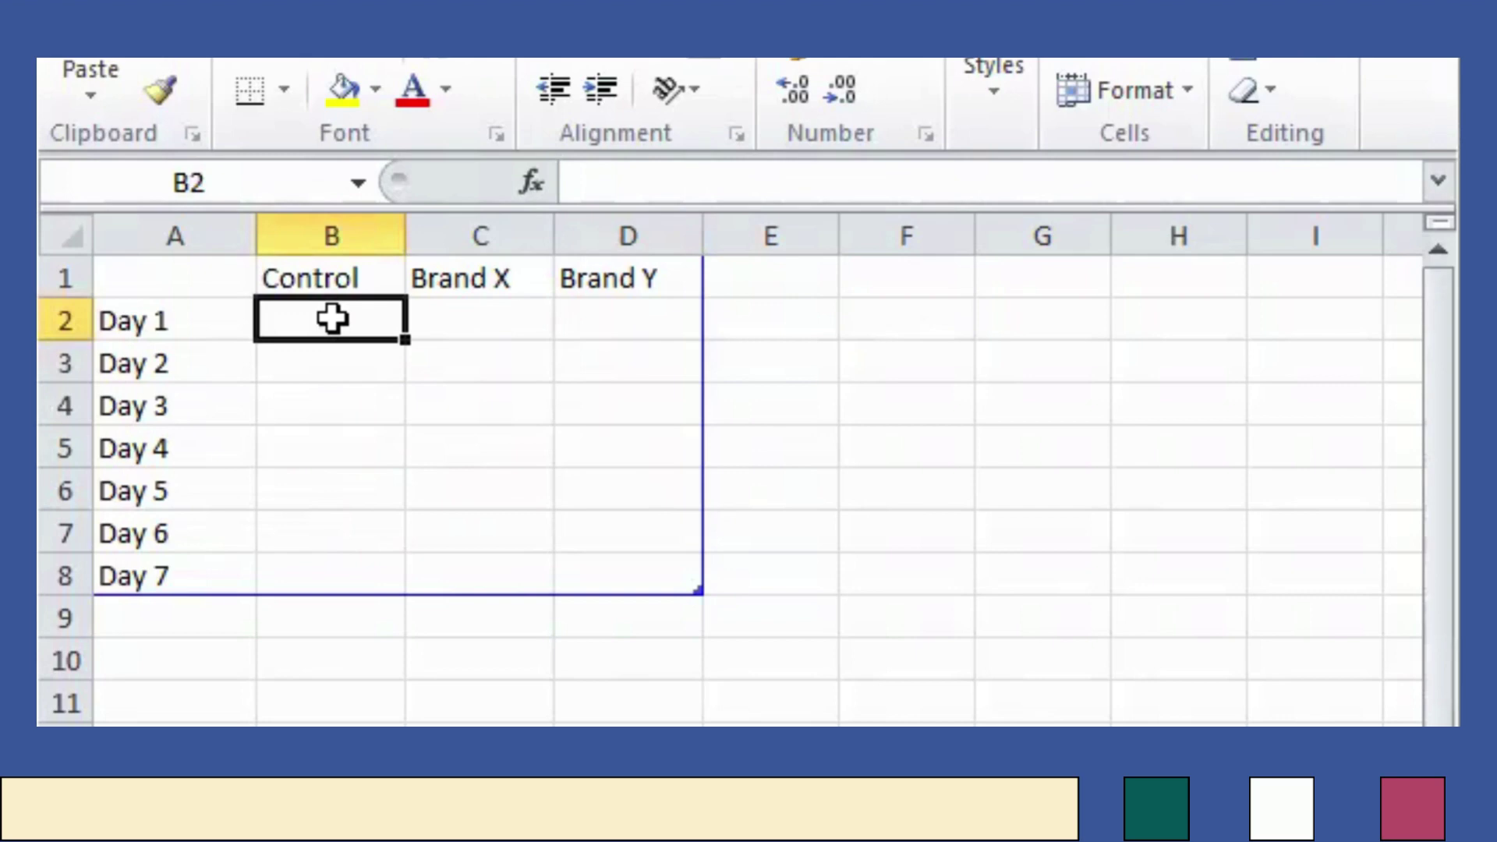
pyautogui.write('0')
pyautogui.press('Tab')
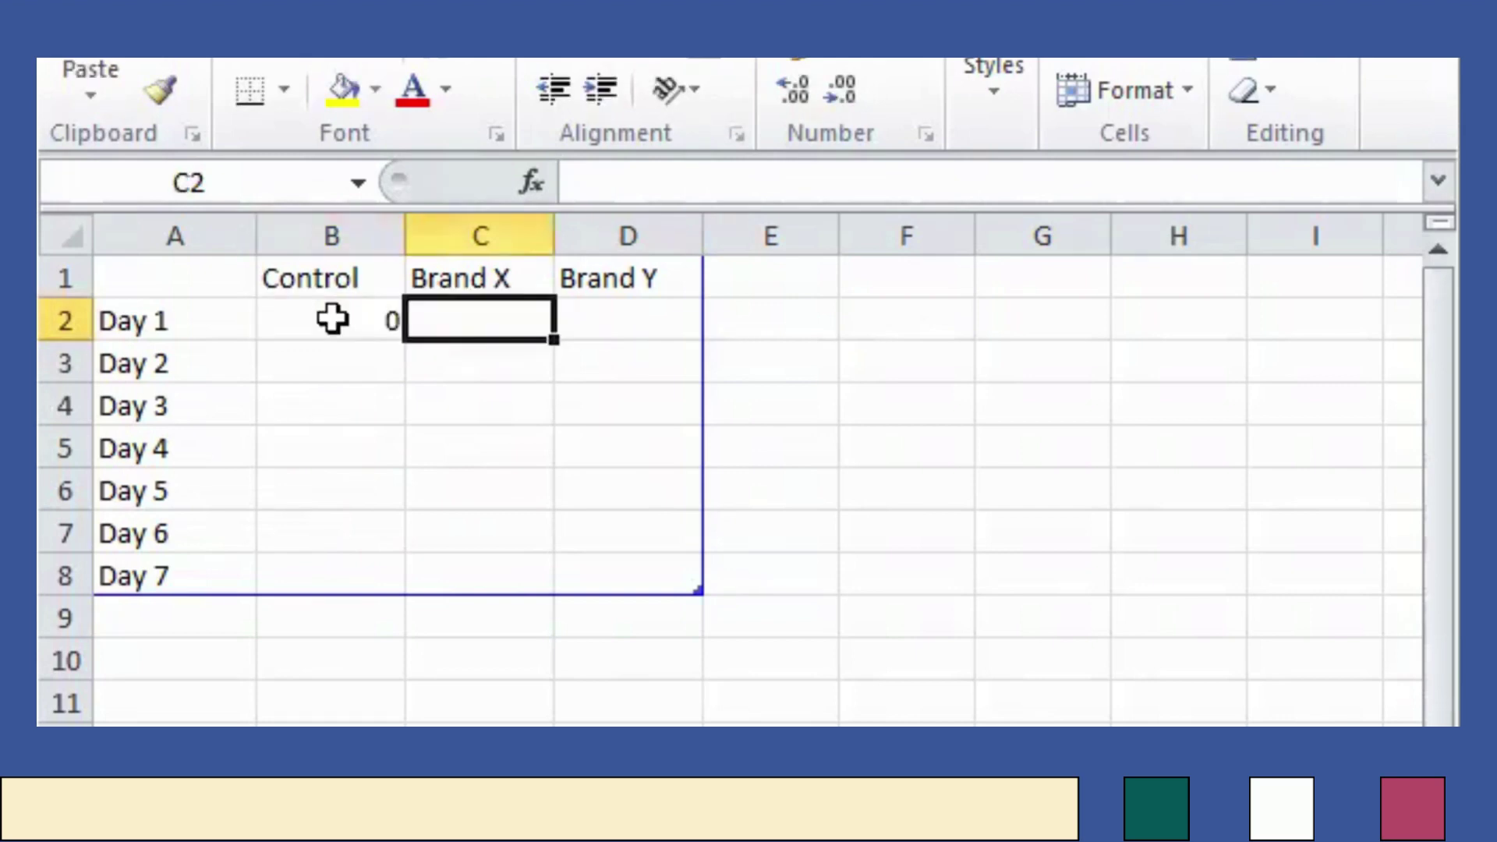
pyautogui.write('0')
pyautogui.press('Tab')
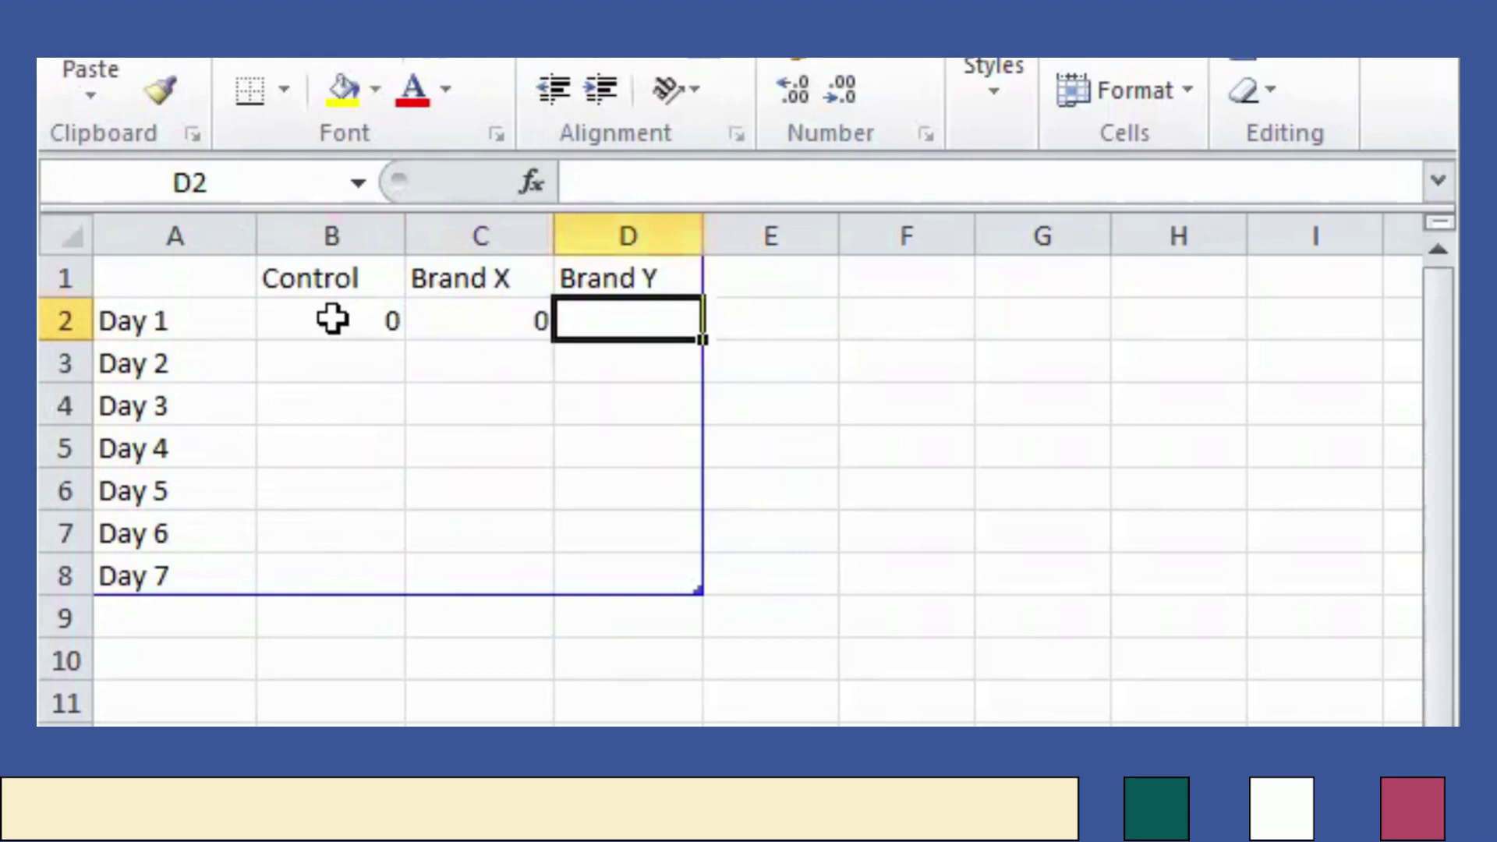
pyautogui.write('0')
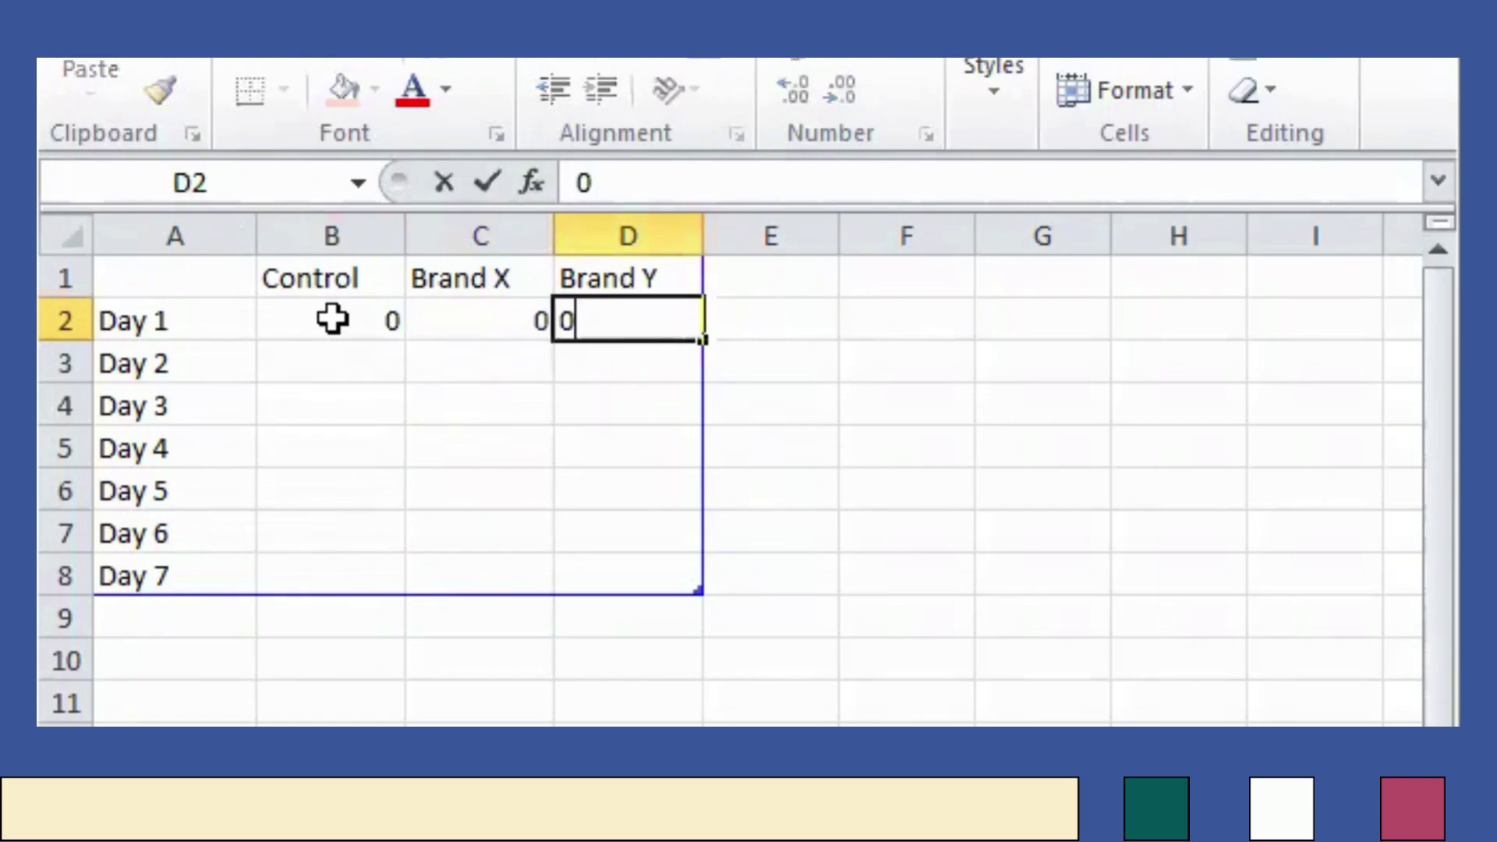
pyautogui.click(345, 373)
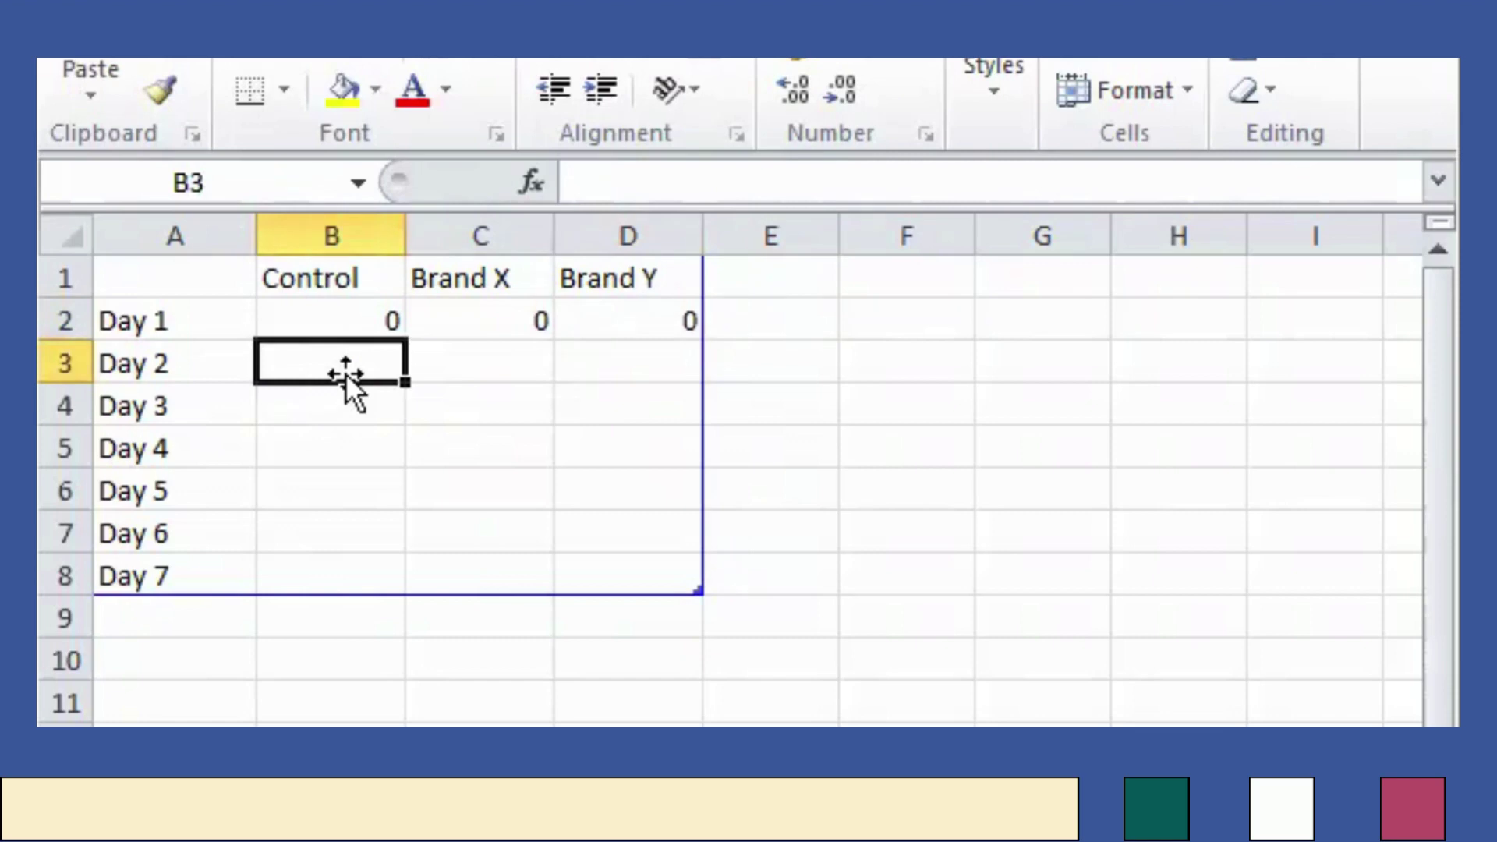
pyautogui.write('2')
pyautogui.press('Tab')
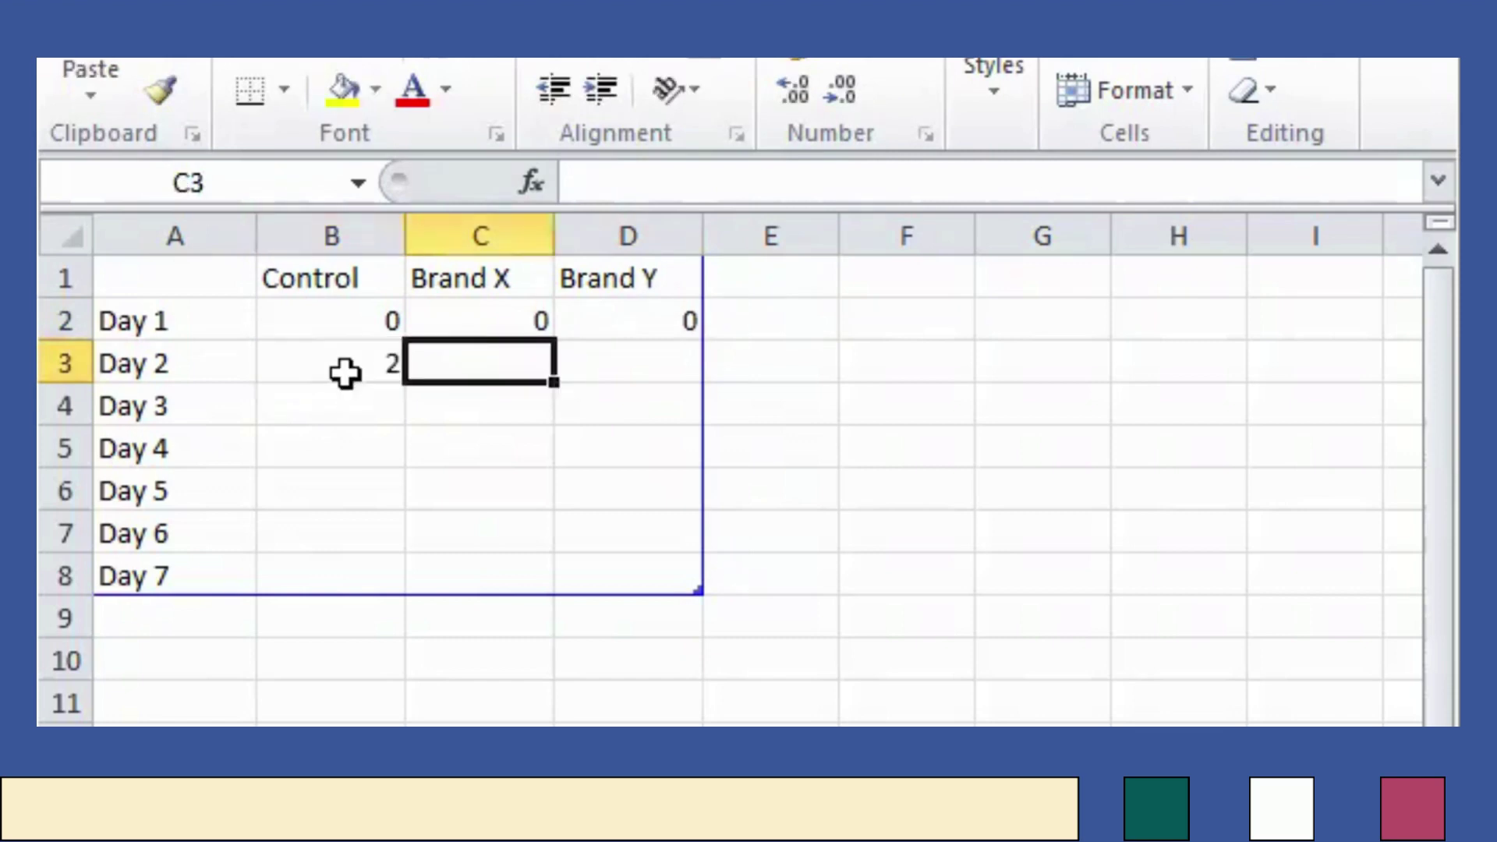
pyautogui.write('2')
pyautogui.press('Tab')
pyautogui.write('2')
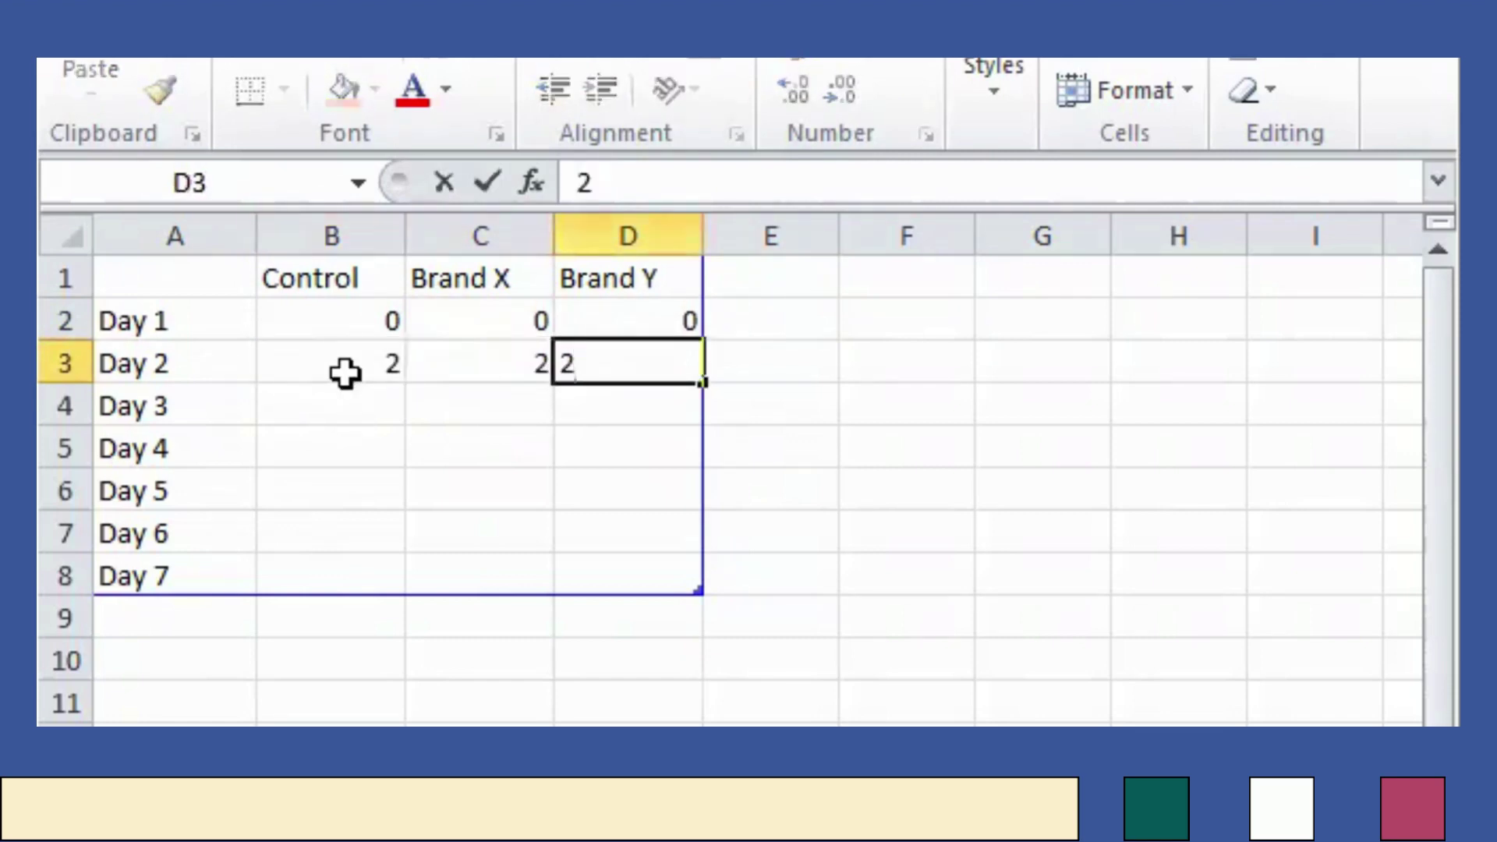
pyautogui.click(371, 430)
# Enter Day 3 values 3, 4, 5 and Day 4 values 4 and 6
pyautogui.click(374, 396)
pyautogui.write('3')
pyautogui.press('Tab')
pyautogui.write('4')
pyautogui.press('Tab')
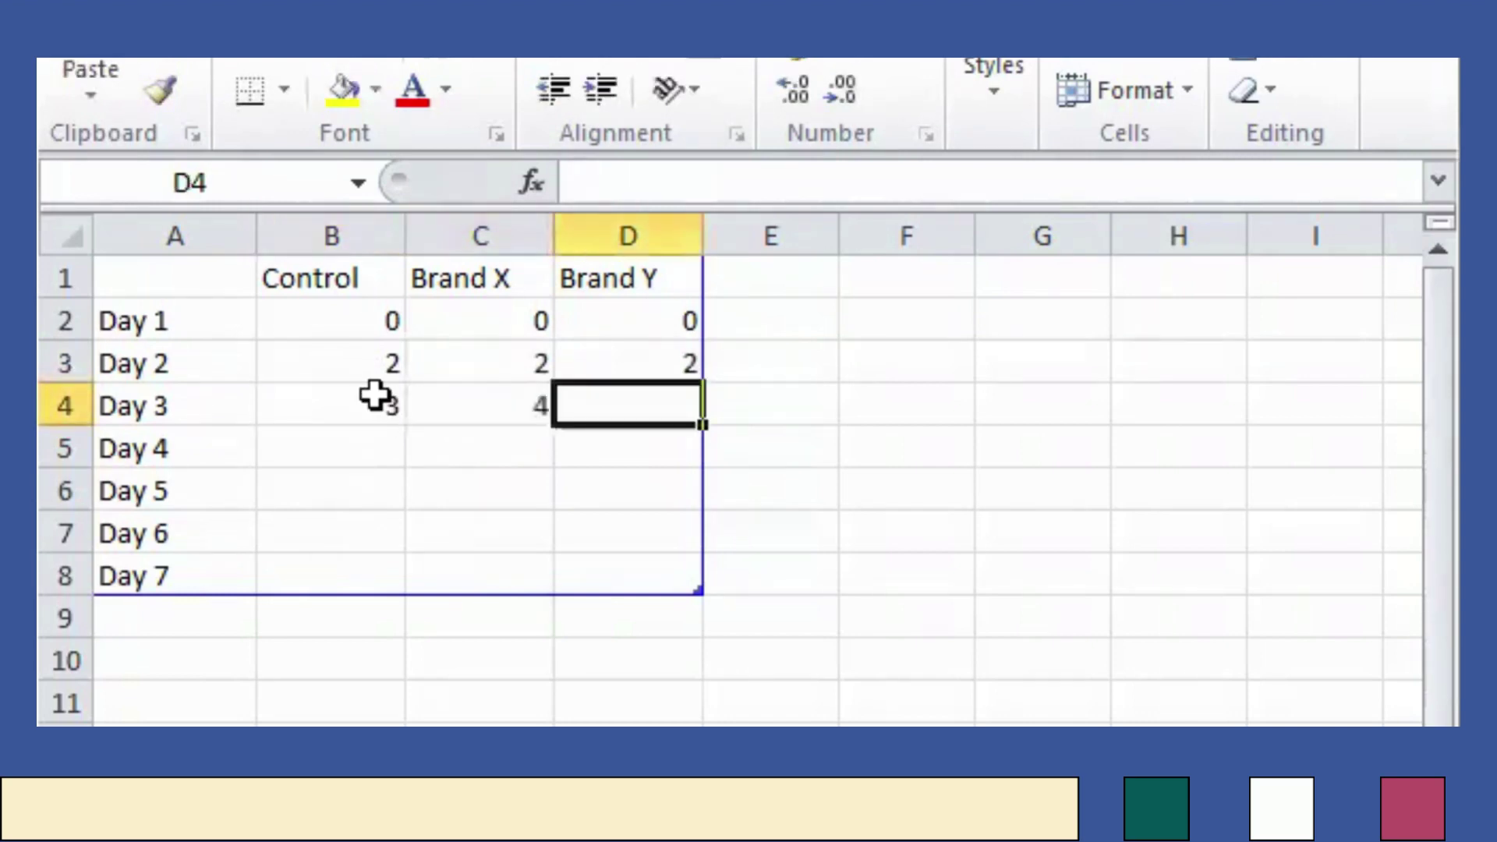
pyautogui.write('5')
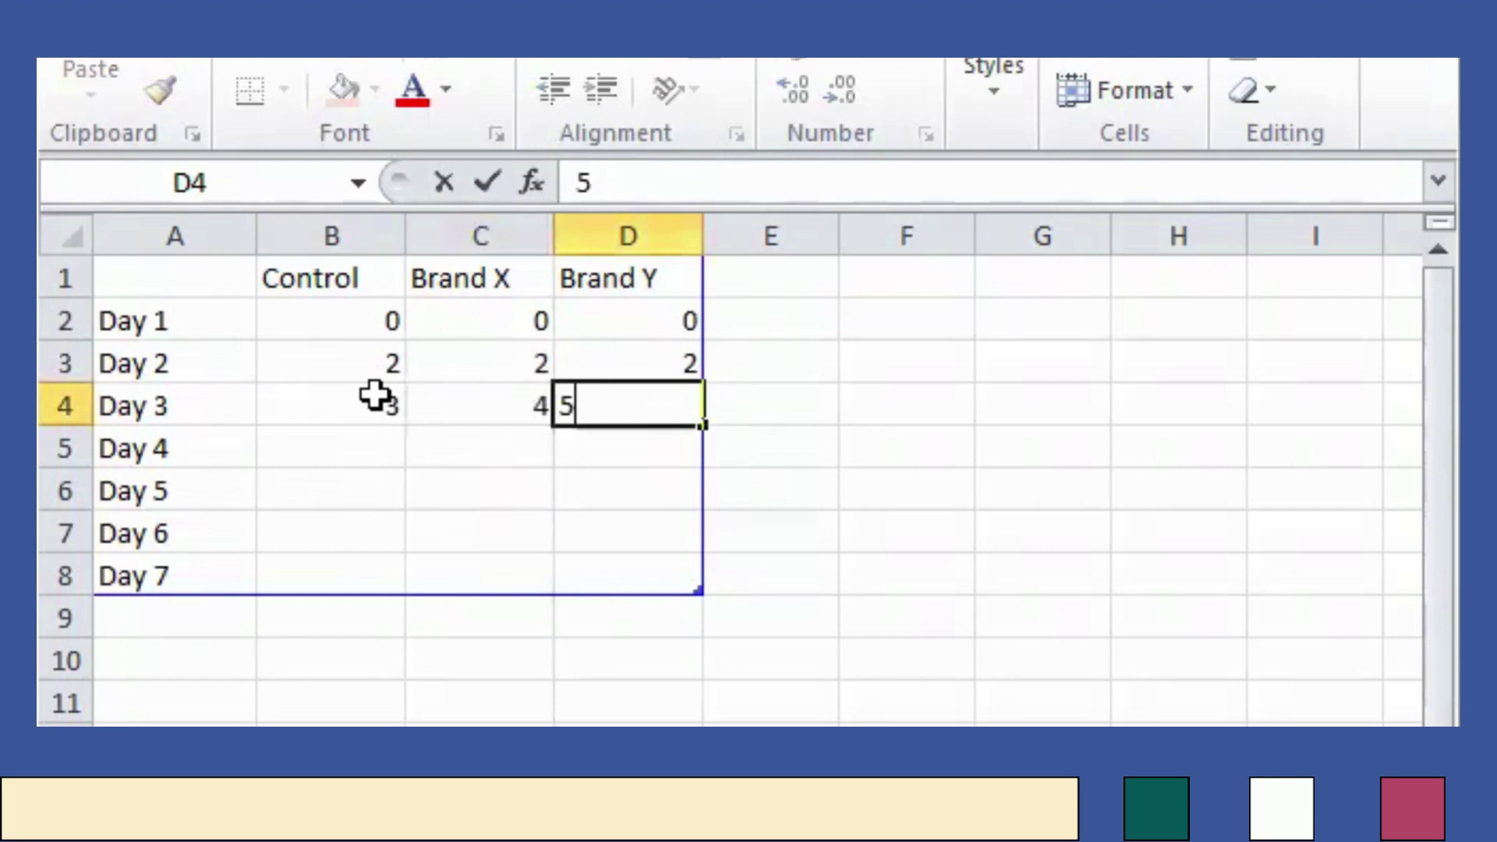
pyautogui.click(348, 450)
pyautogui.write('4')
pyautogui.press('Tab')
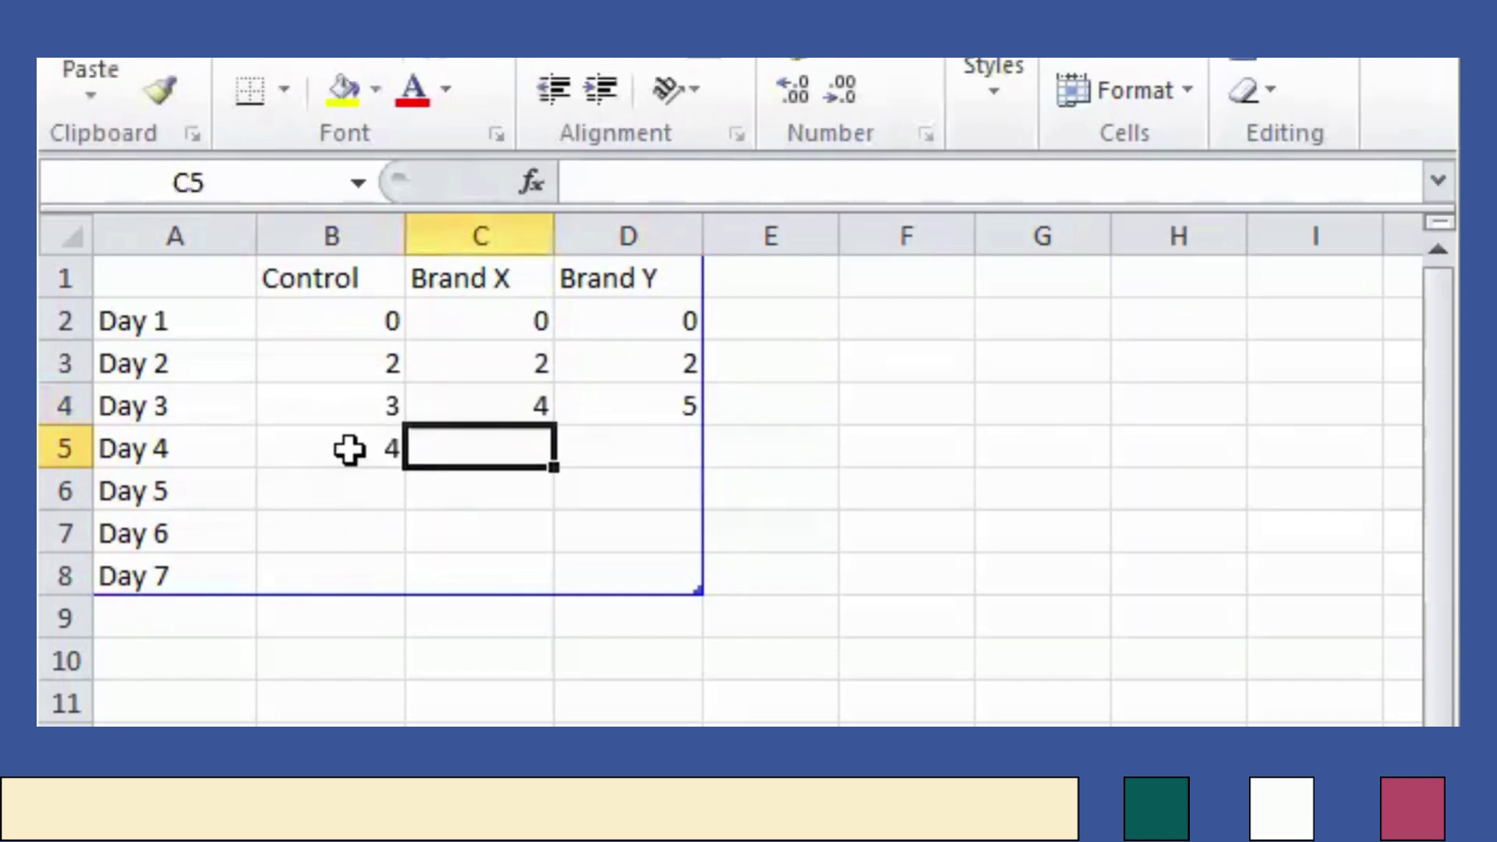
pyautogui.write('6')
pyautogui.press('Tab')
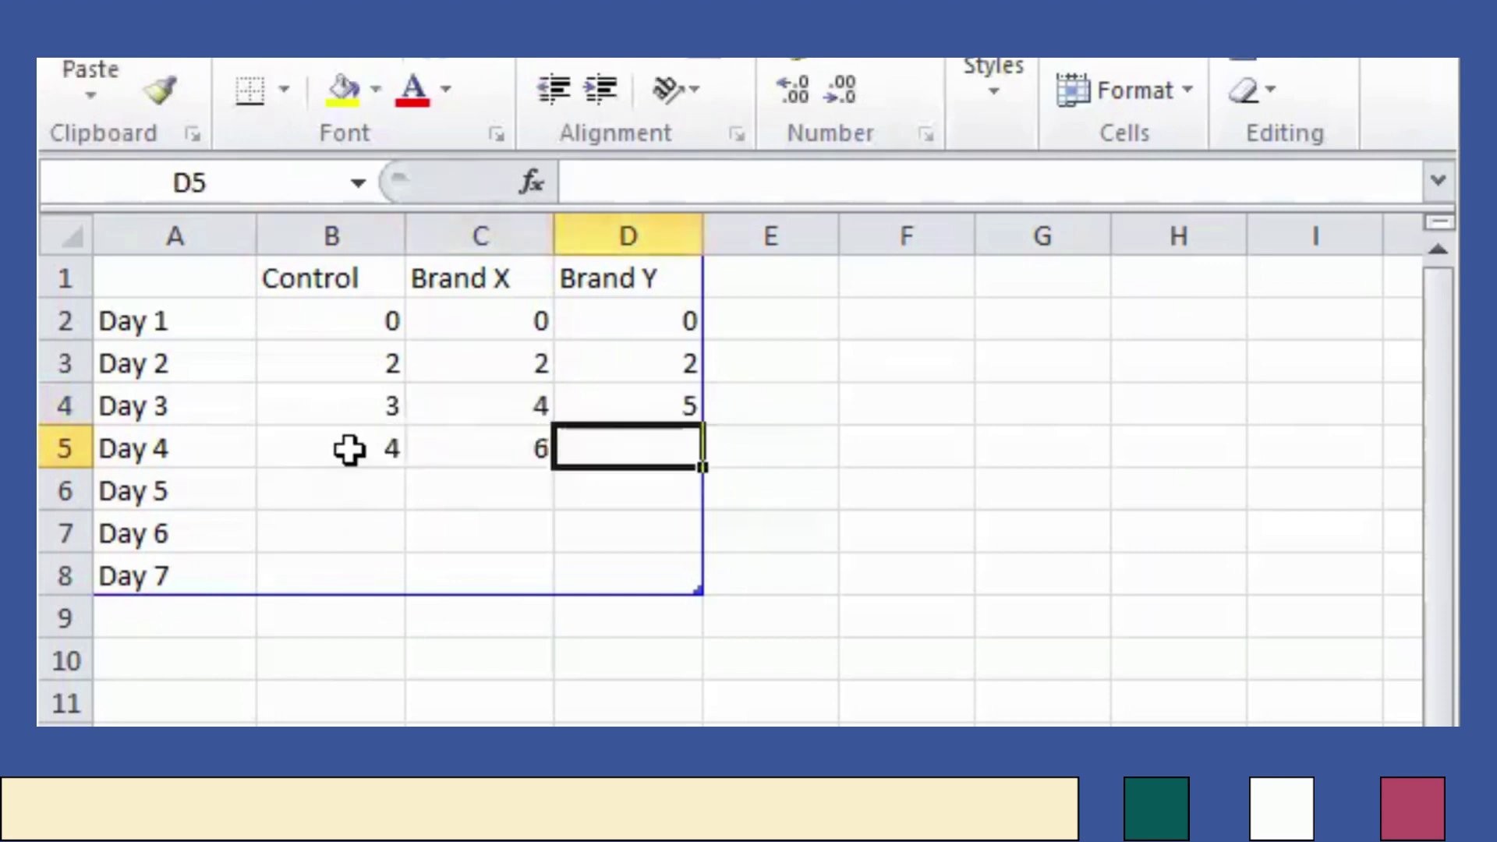
# Enter 7 as Day 4's Brand Y value and Day 5 values 5, 7, 9
pyautogui.write('7')
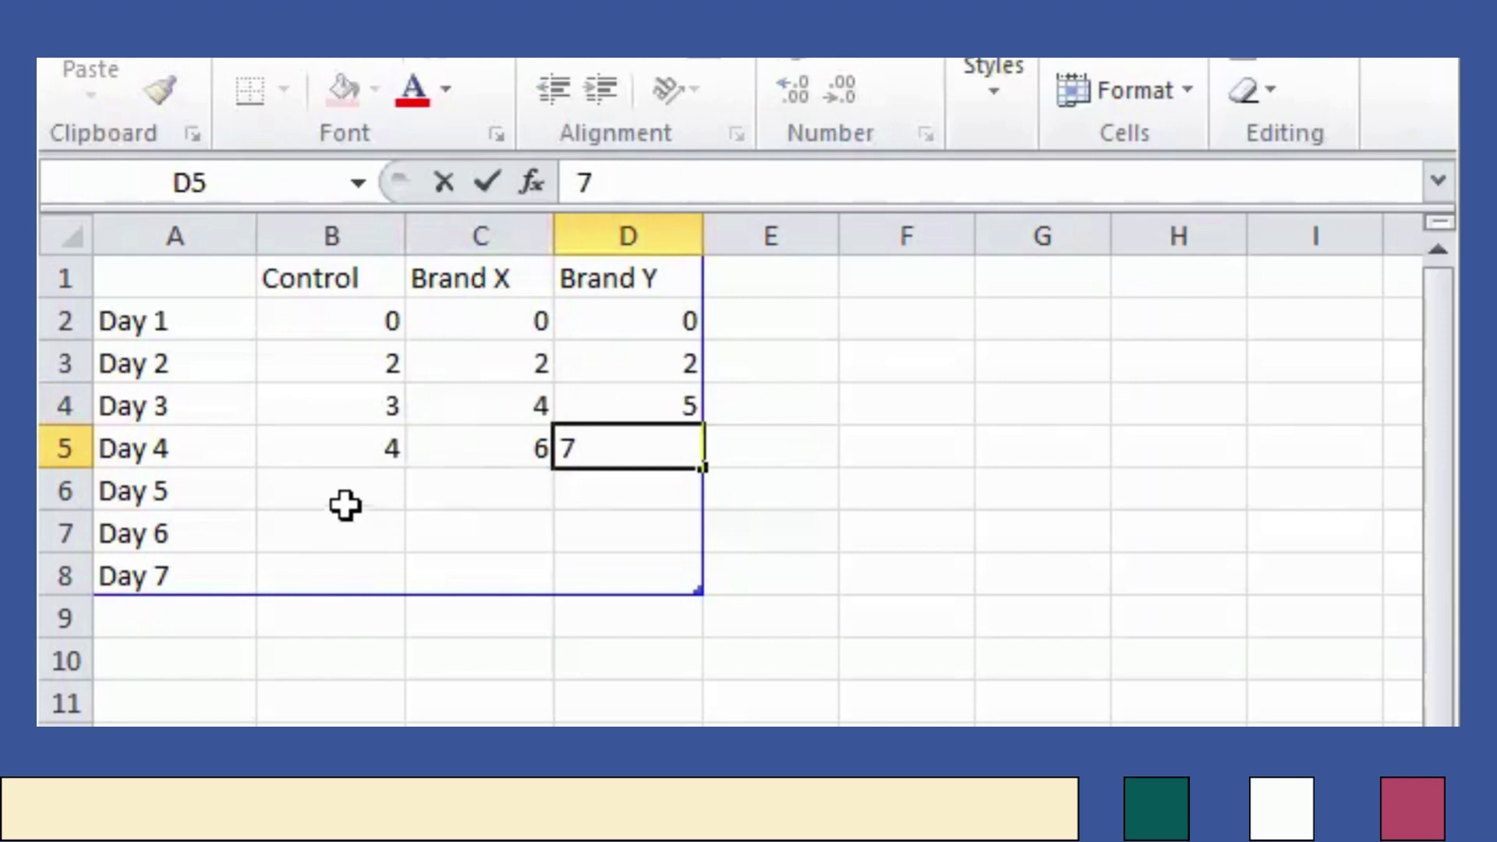
pyautogui.press('Return')
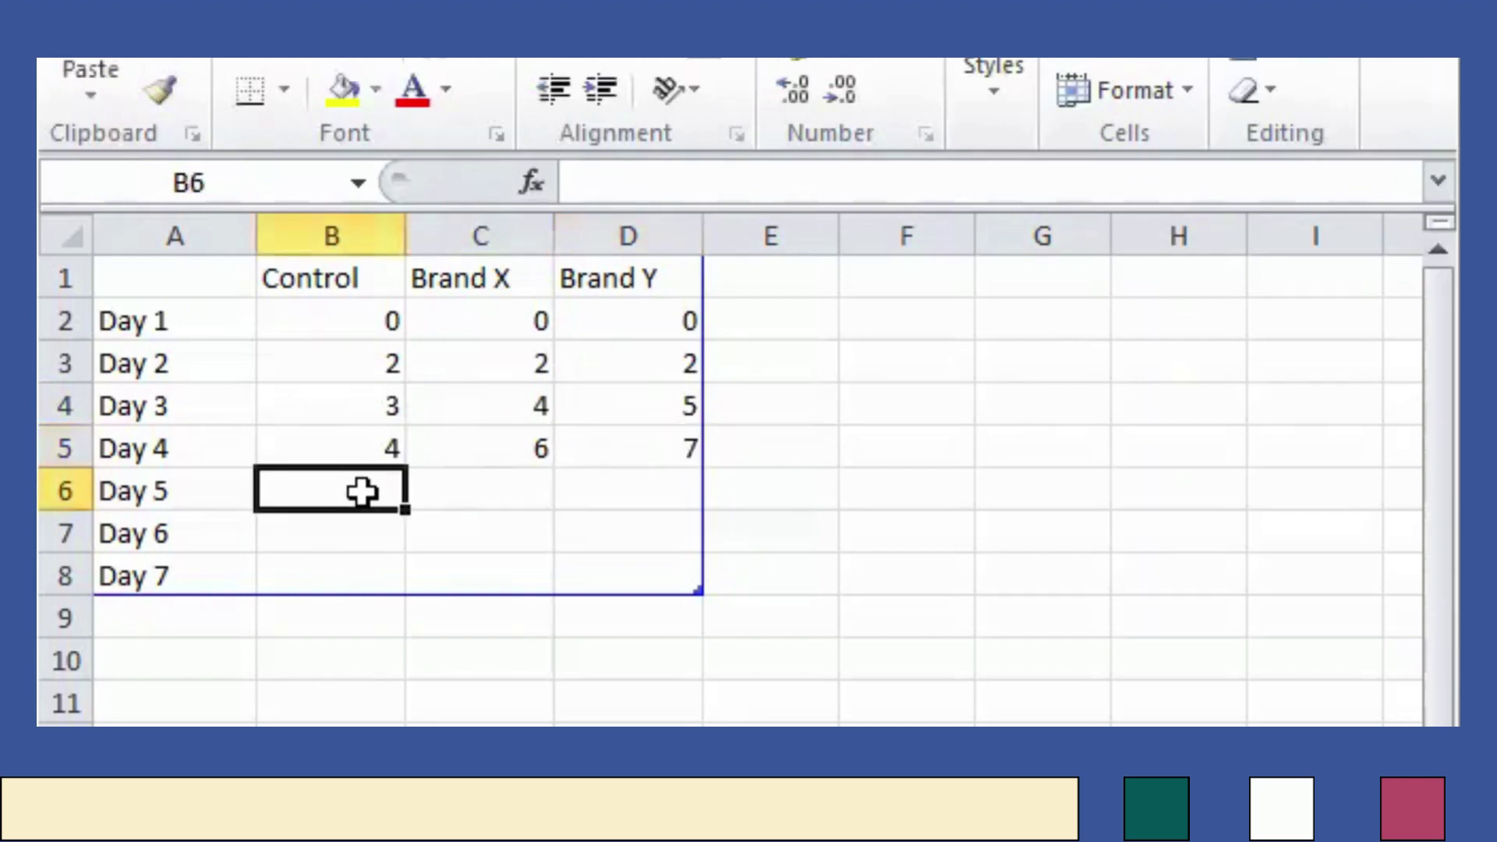
pyautogui.write('5')
pyautogui.press('Tab')
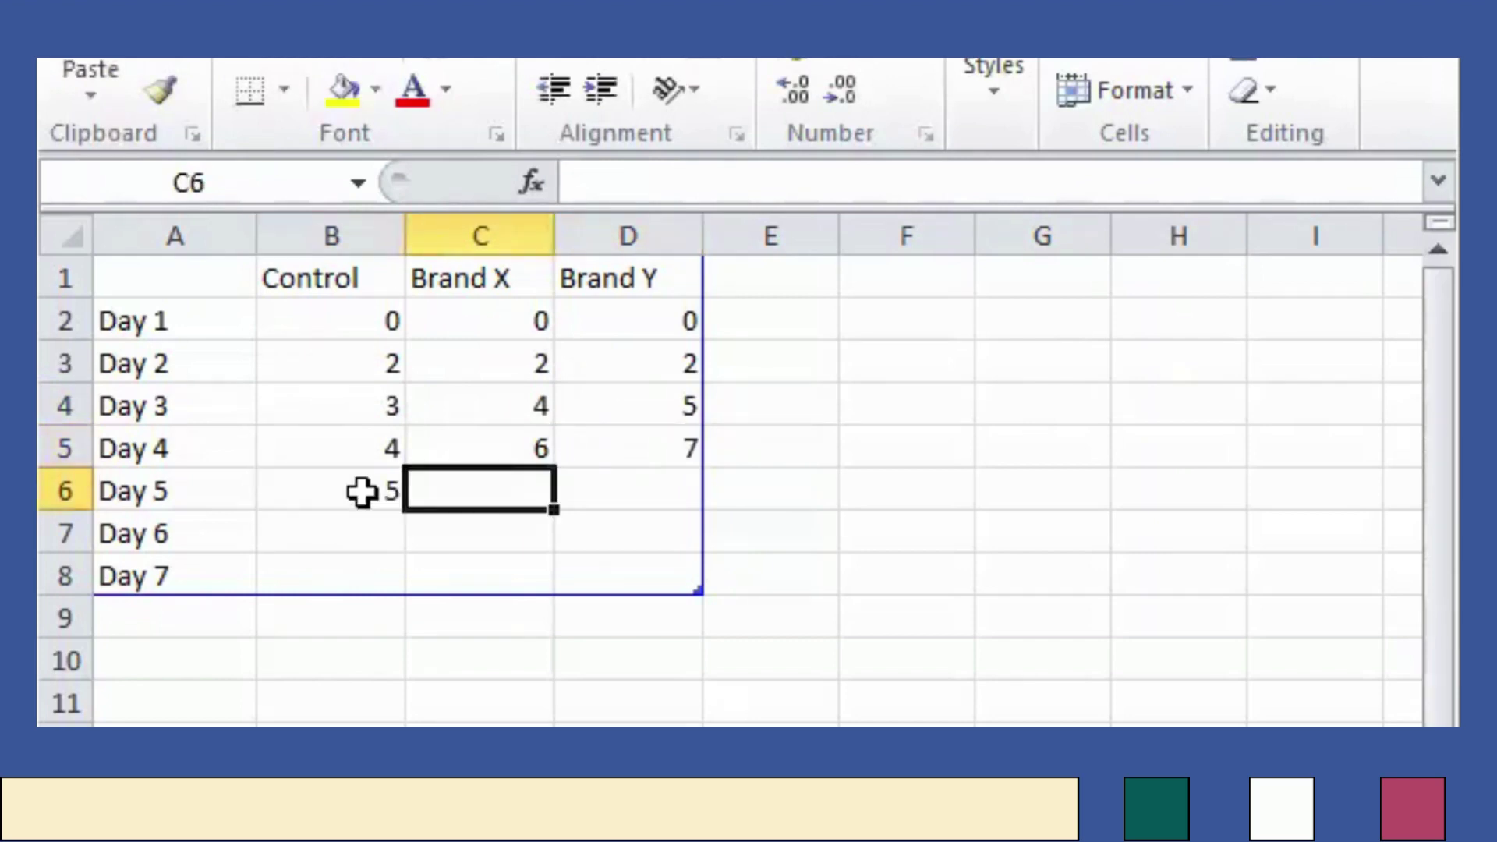
pyautogui.write('7')
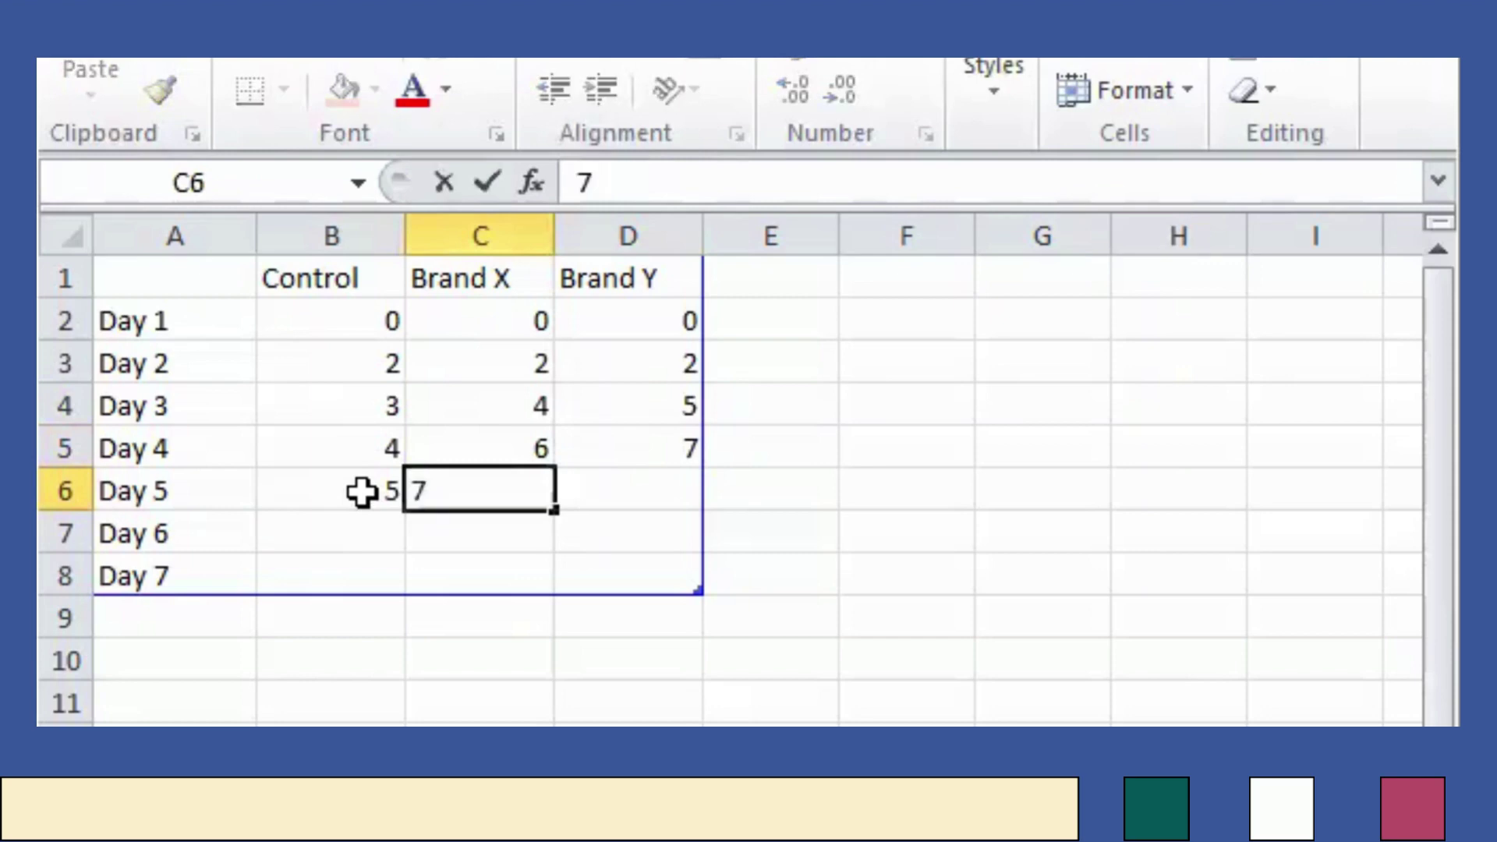
pyautogui.press('Tab')
pyautogui.write('9')
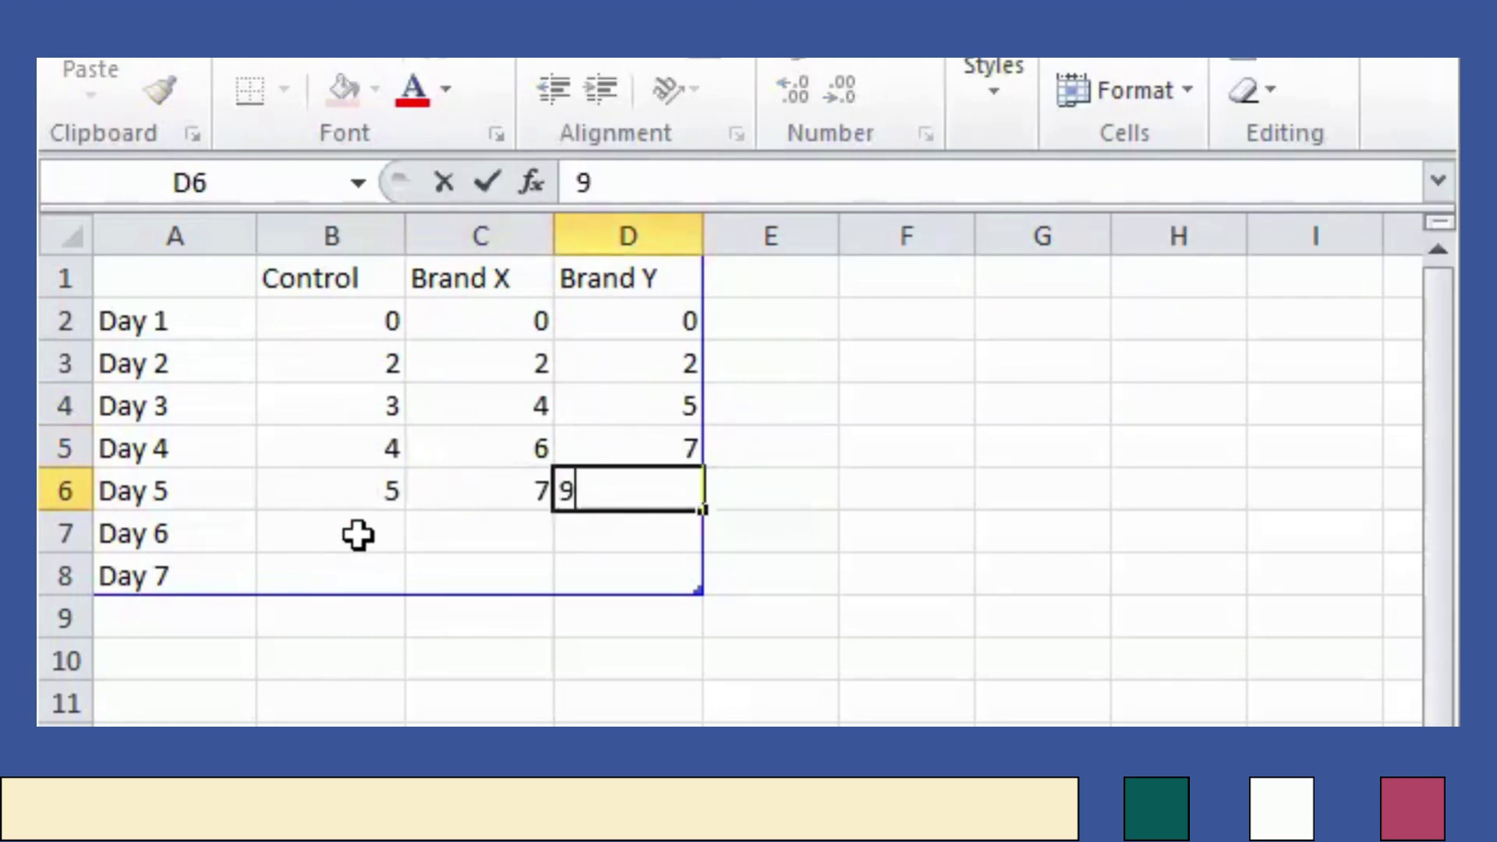
pyautogui.press('Return')
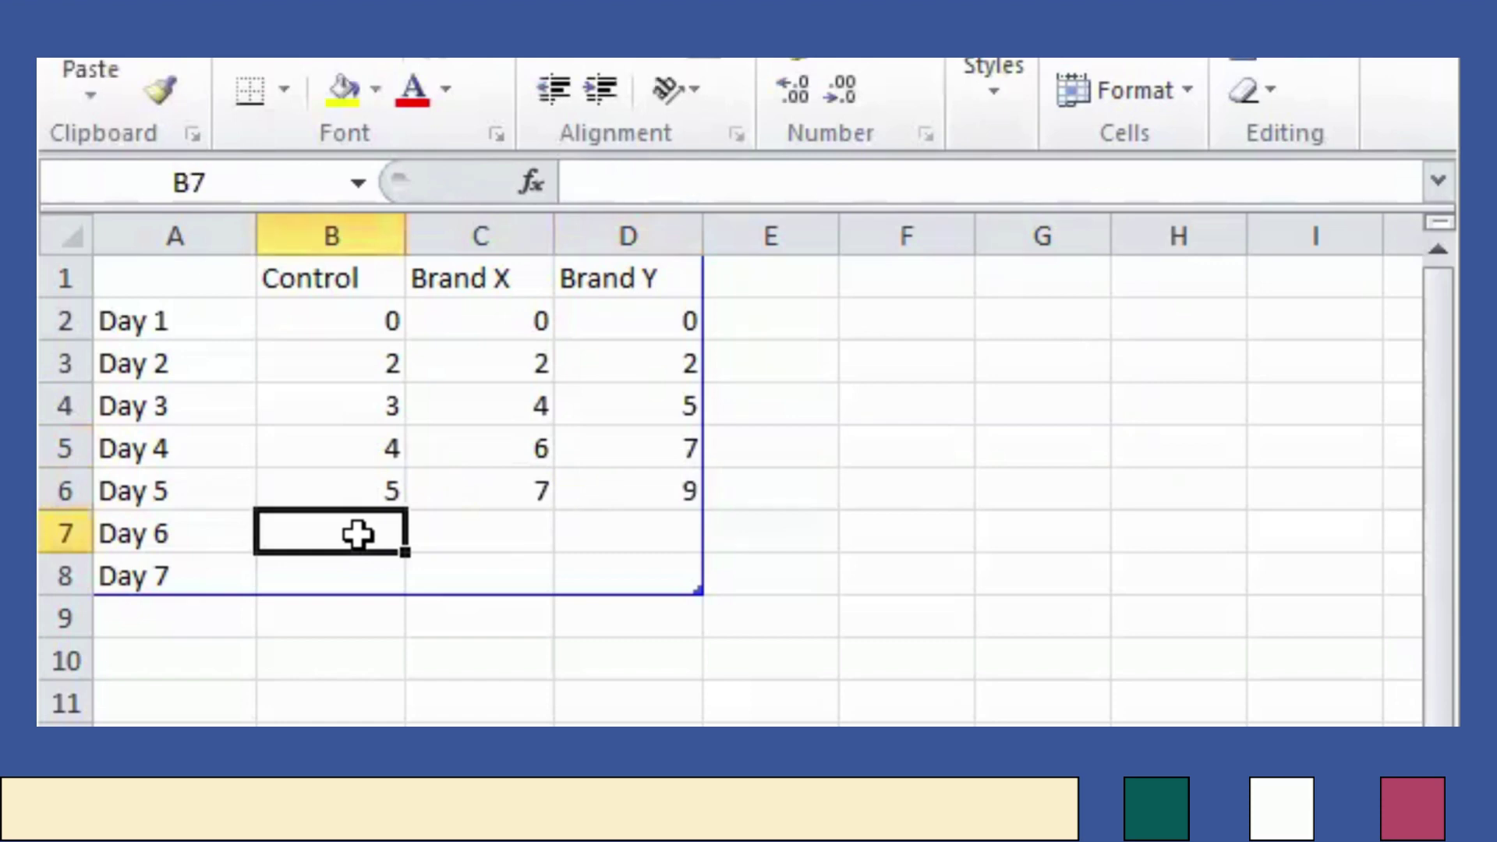
# Fill Day 6 with 7, 9, 10 and Day 7 with 10, 12, 15
pyautogui.write('7')
pyautogui.press('Tab')
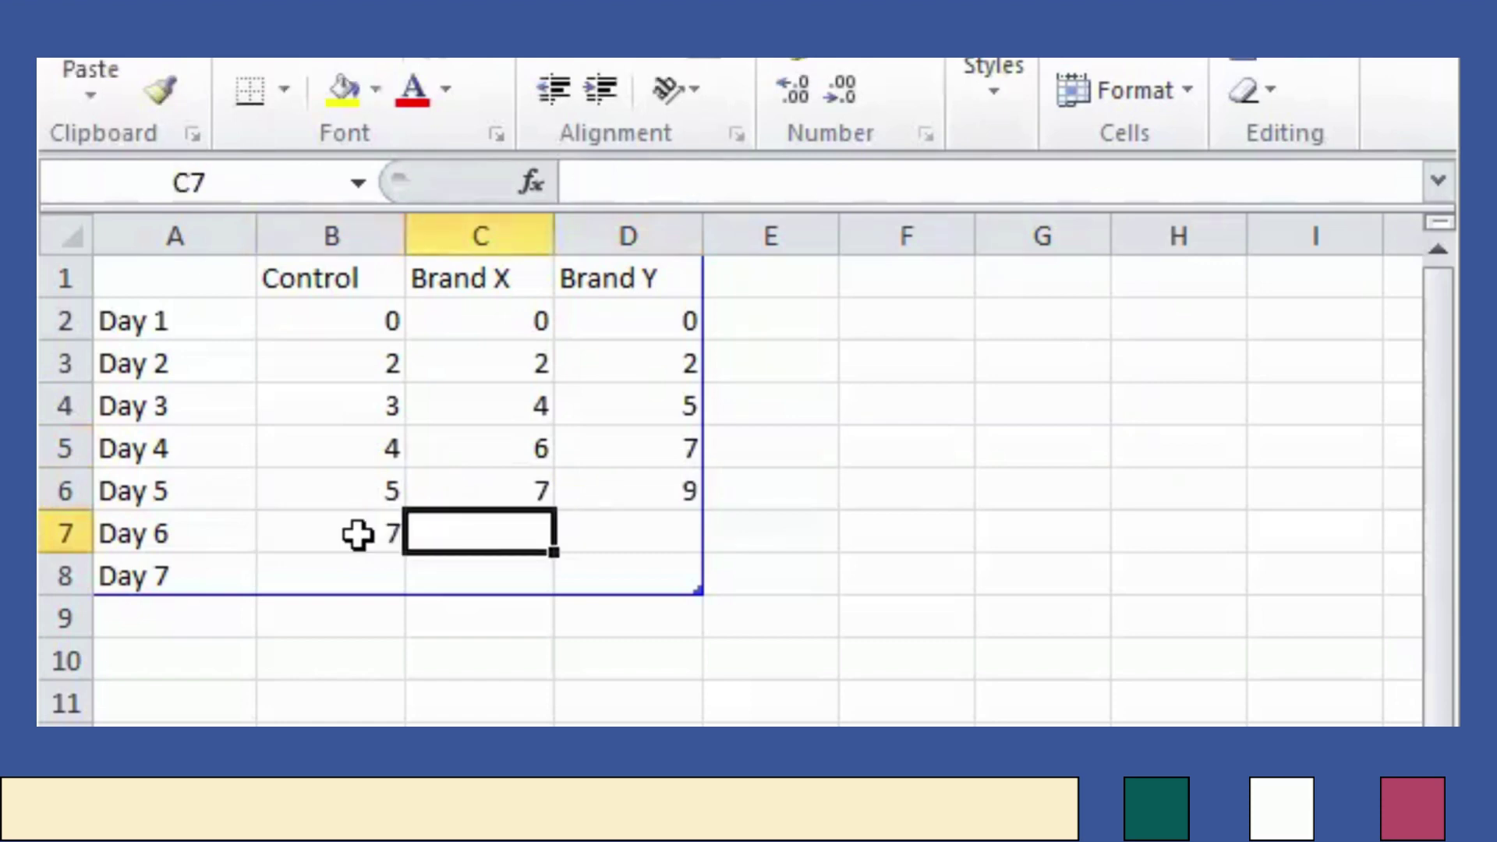
pyautogui.write('9')
pyautogui.press('Tab')
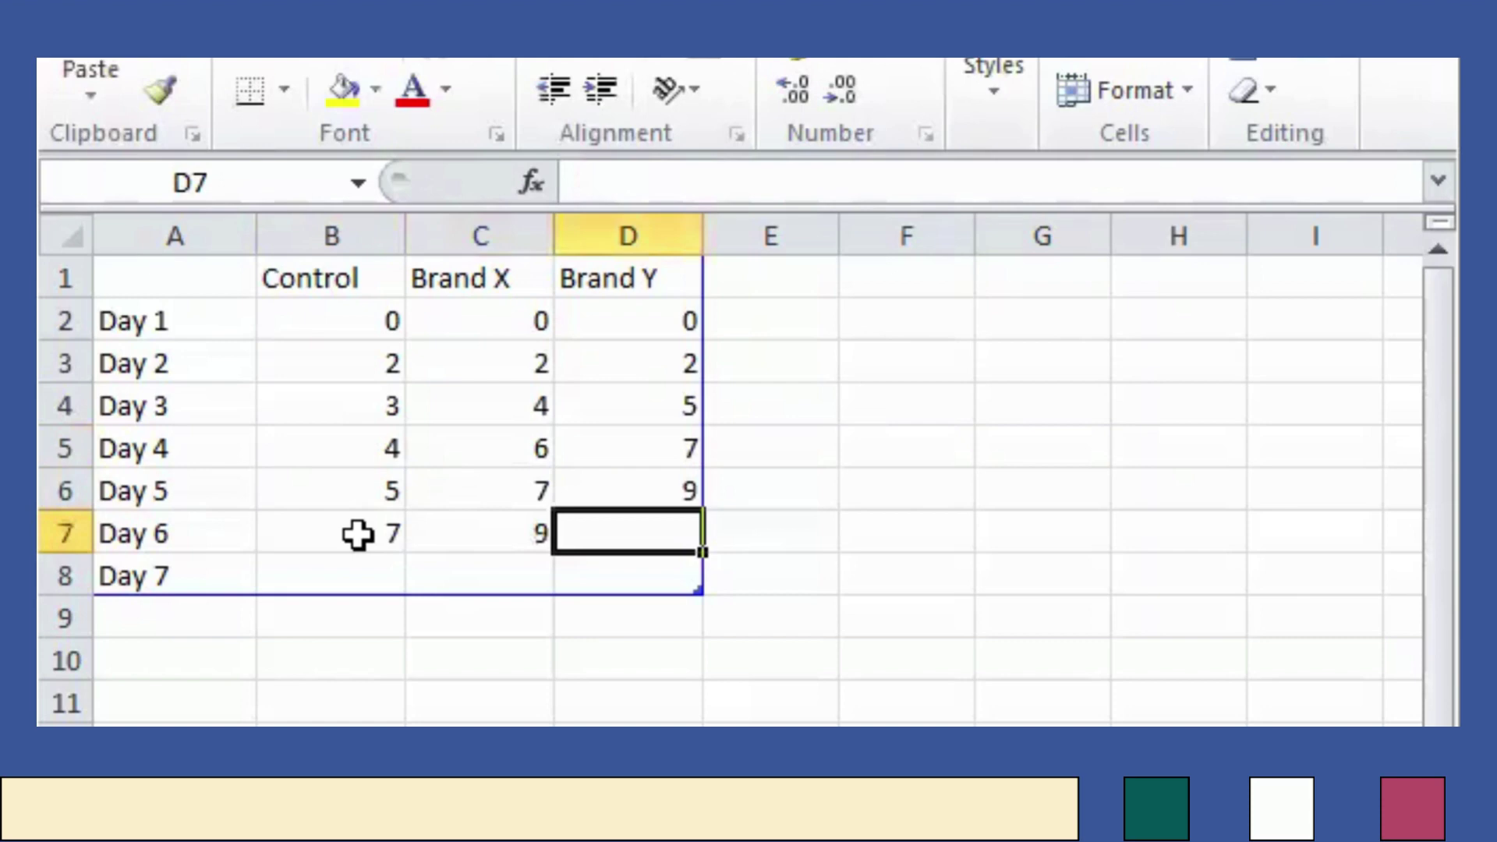
pyautogui.write('10')
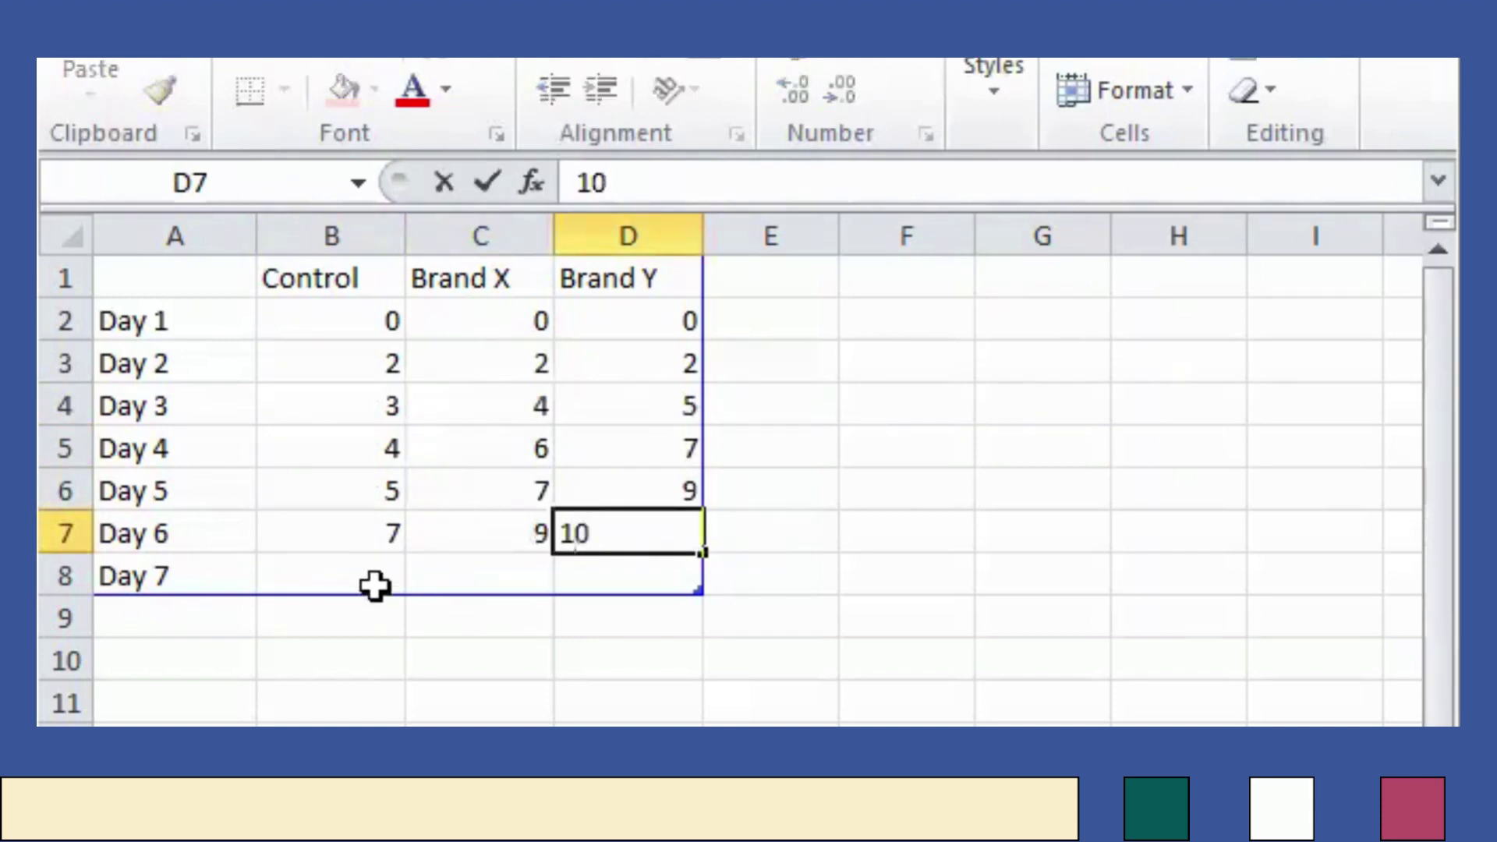
pyautogui.press('Return')
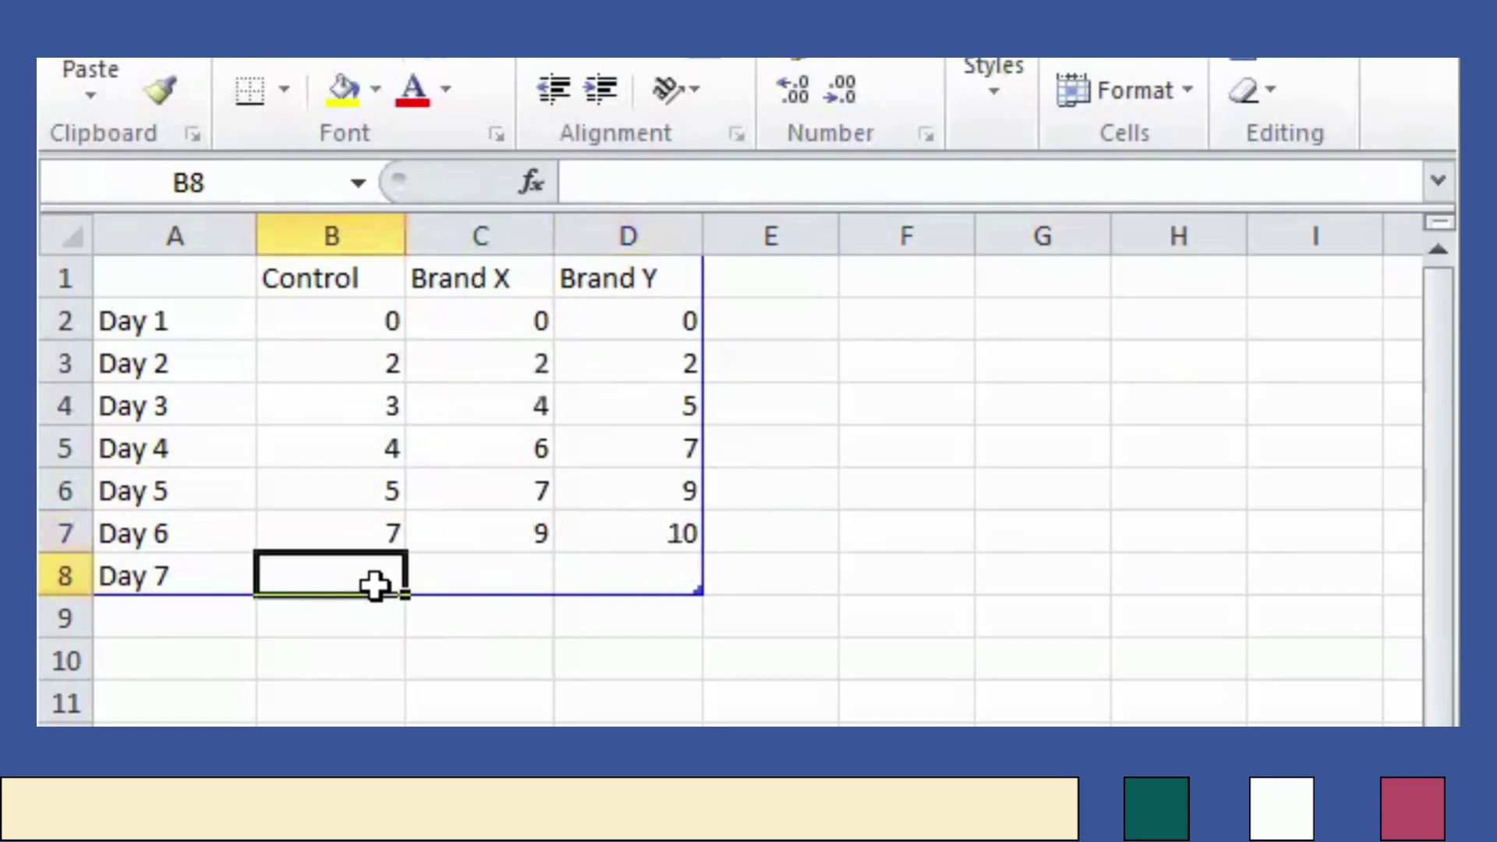
pyautogui.write('10')
pyautogui.press('Tab')
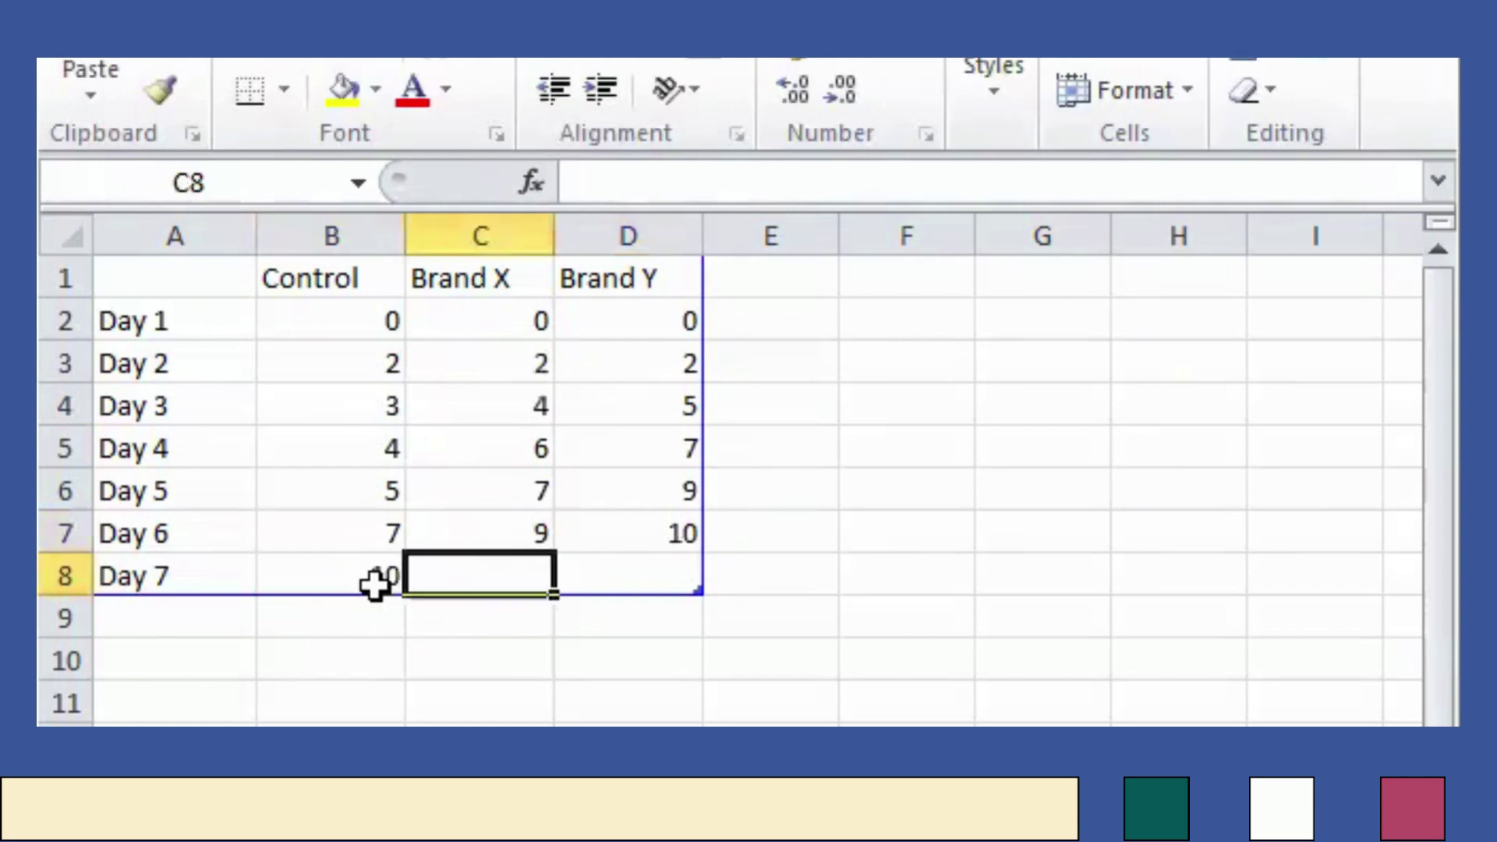
pyautogui.write('12')
pyautogui.press('Tab')
pyautogui.write('15')
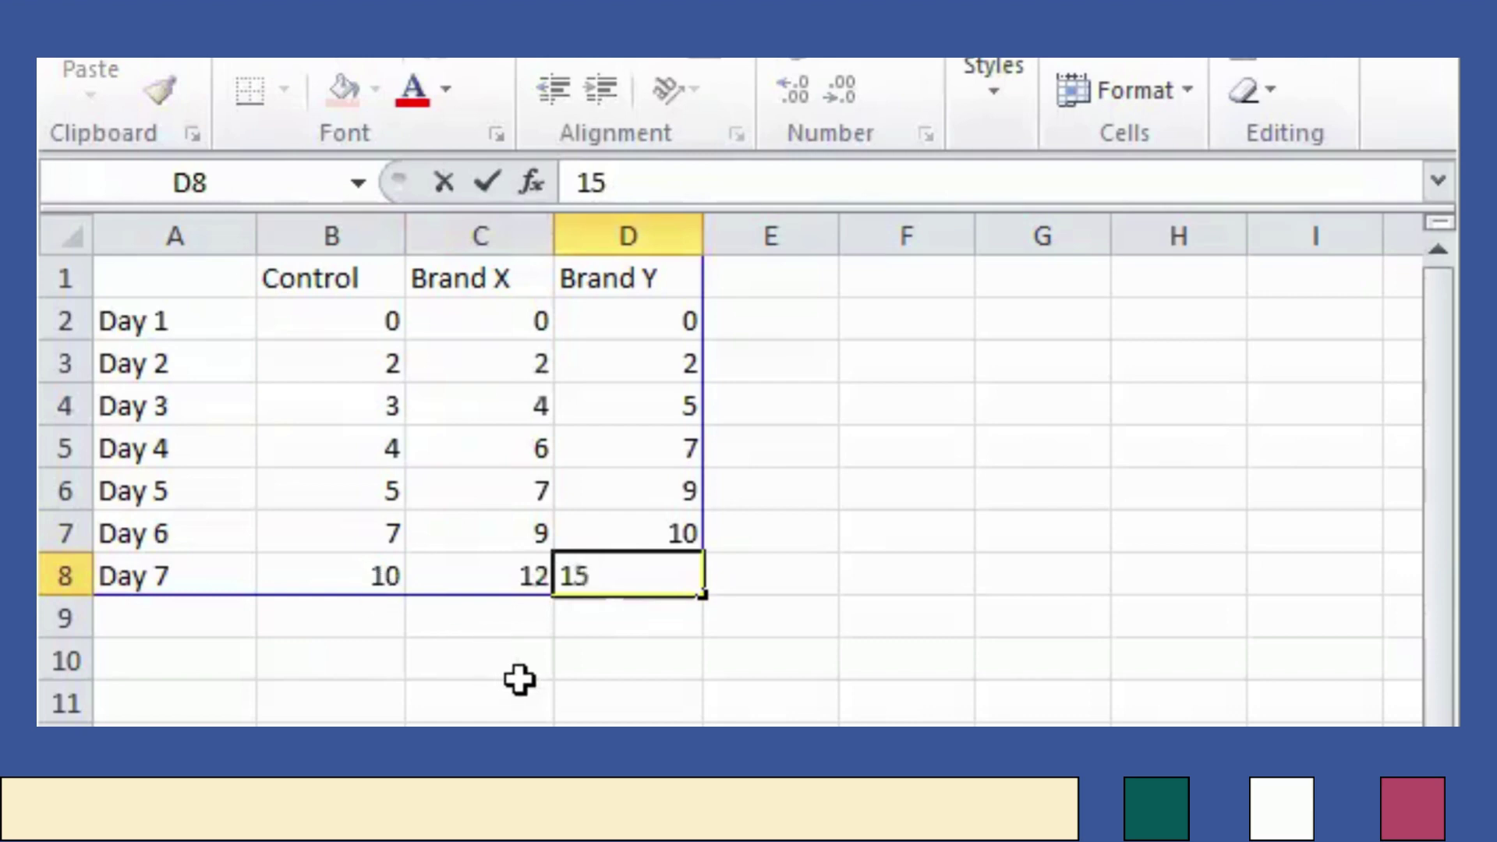
pyautogui.click(877, 516)
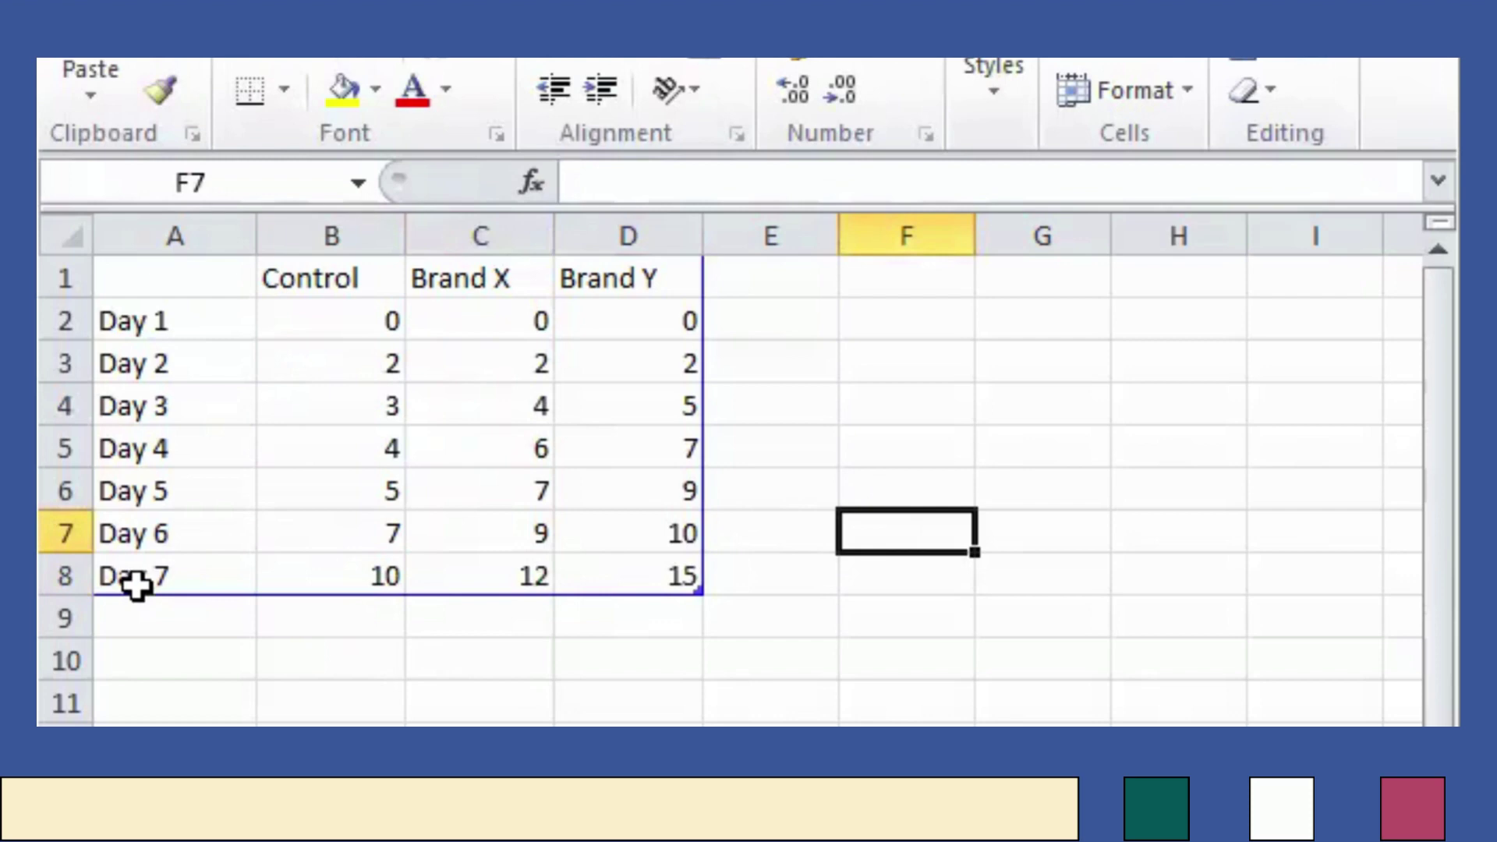
# Resize the chart data range to end at row 8, covering Days 1–7 for all three series
pyautogui.click(198, 577)
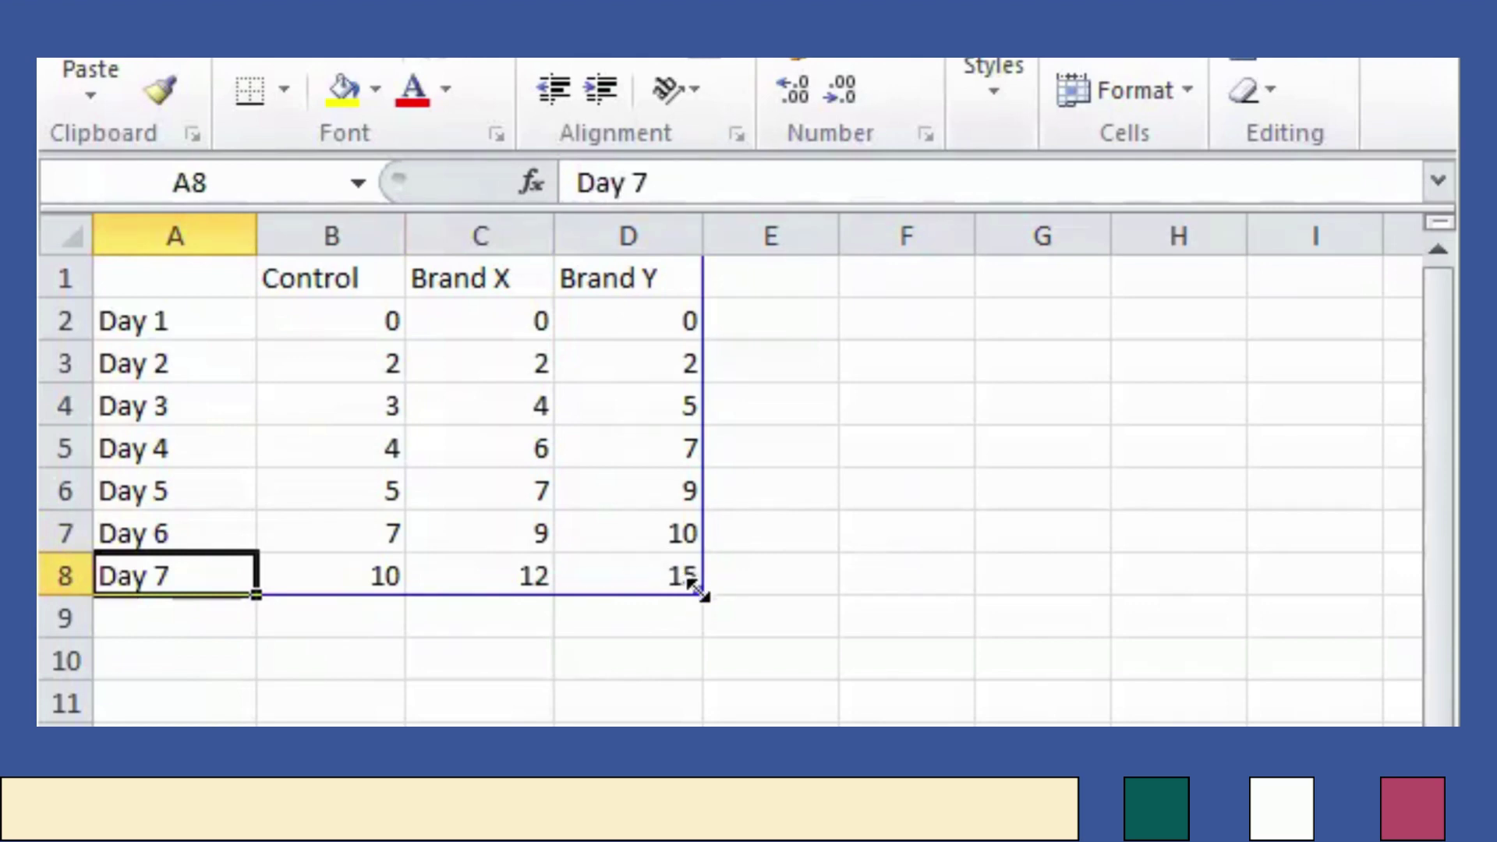
pyautogui.moveTo(696, 590); pyautogui.dragTo(701, 714)
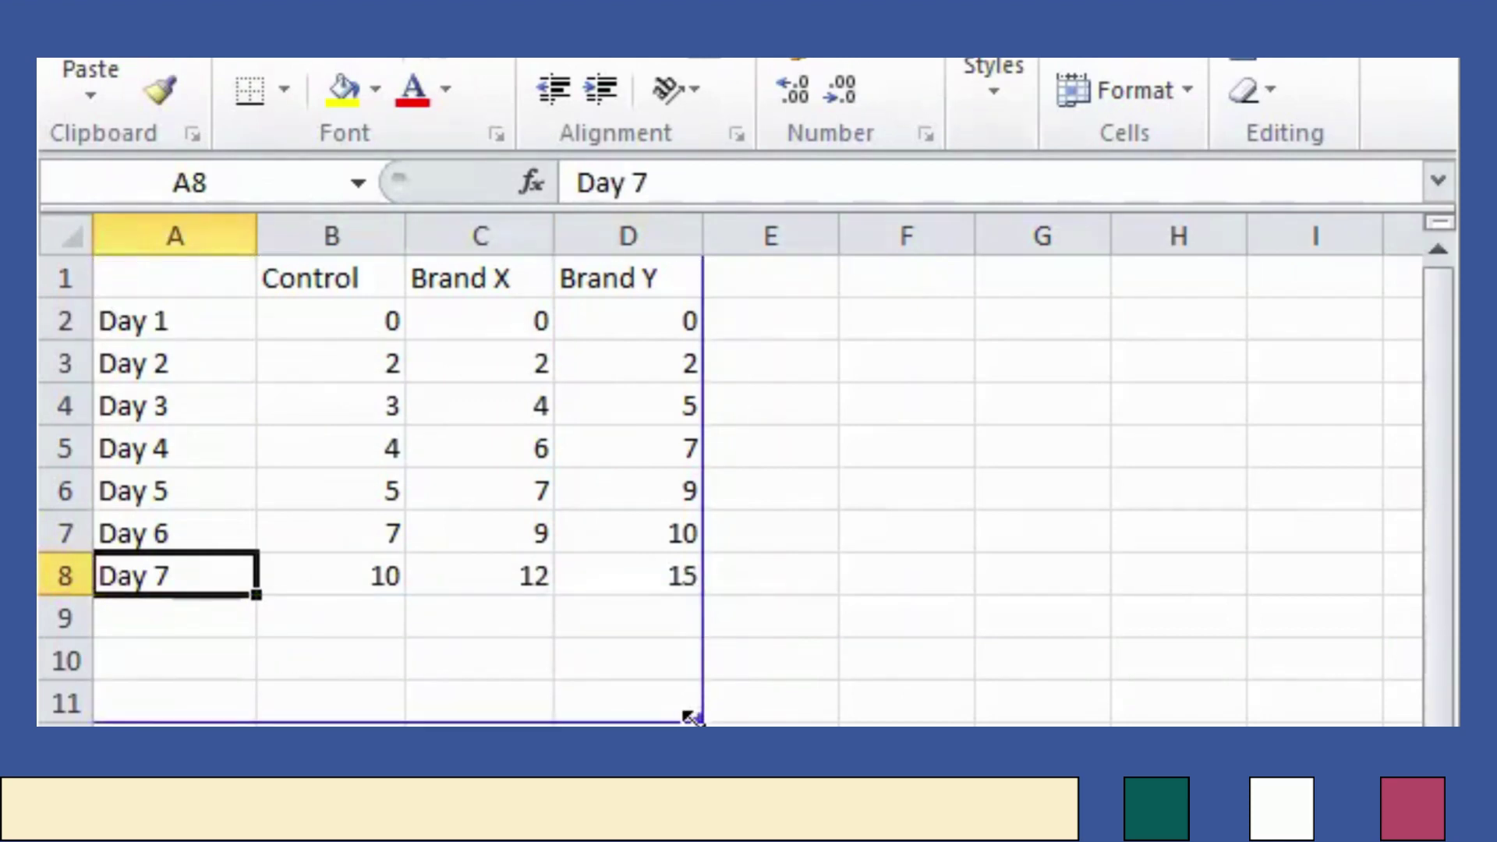
pyautogui.moveTo(689, 709); pyautogui.dragTo(671, 605)
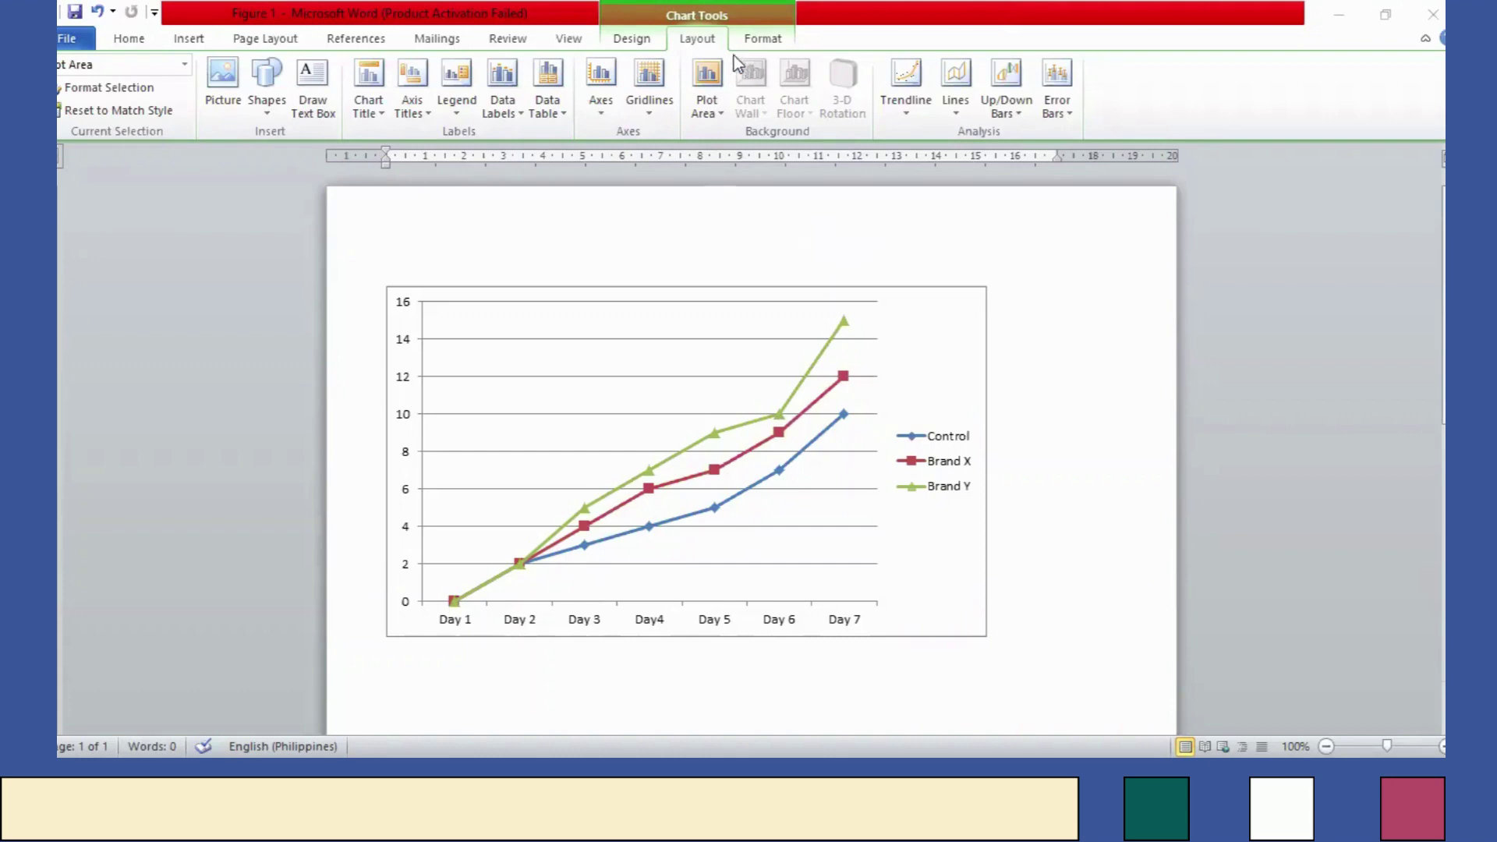
# Add a rotated vertical axis title and replace its placeholder text with 'cm'
pyautogui.click(427, 110)
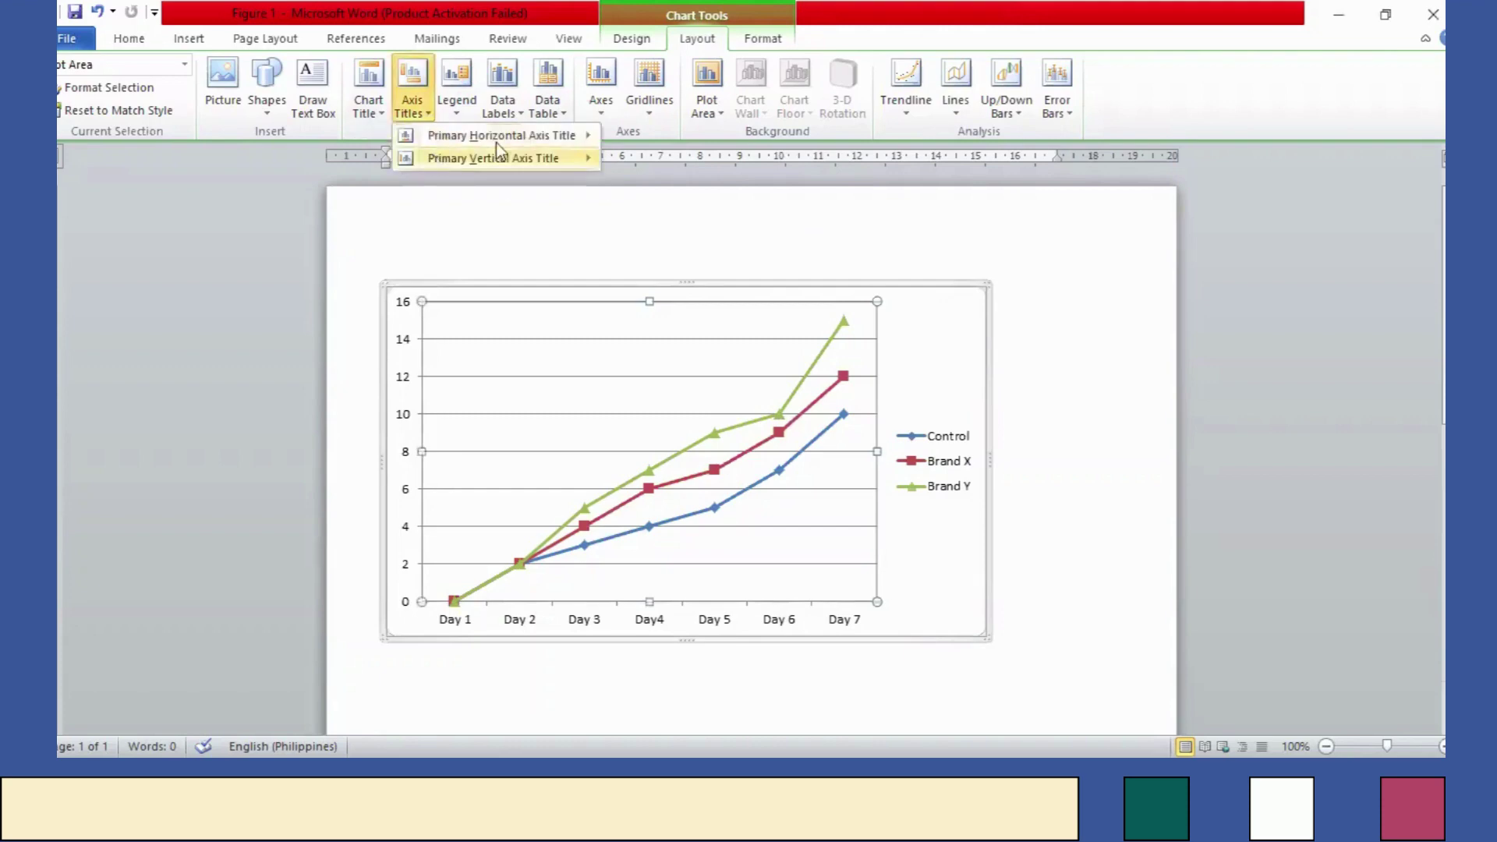
pyautogui.moveTo(496, 154)
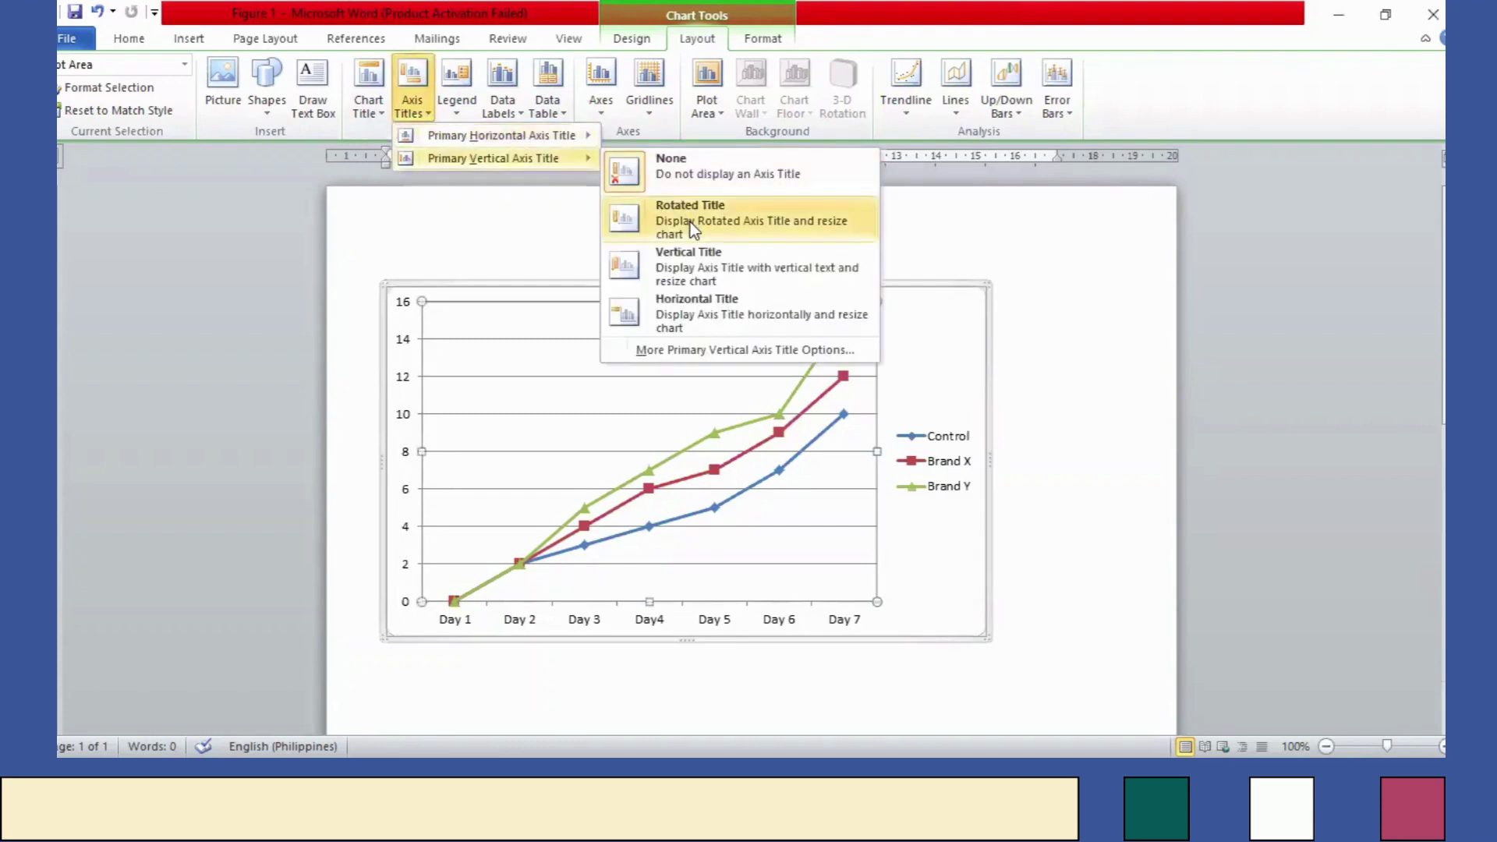
pyautogui.click(690, 223)
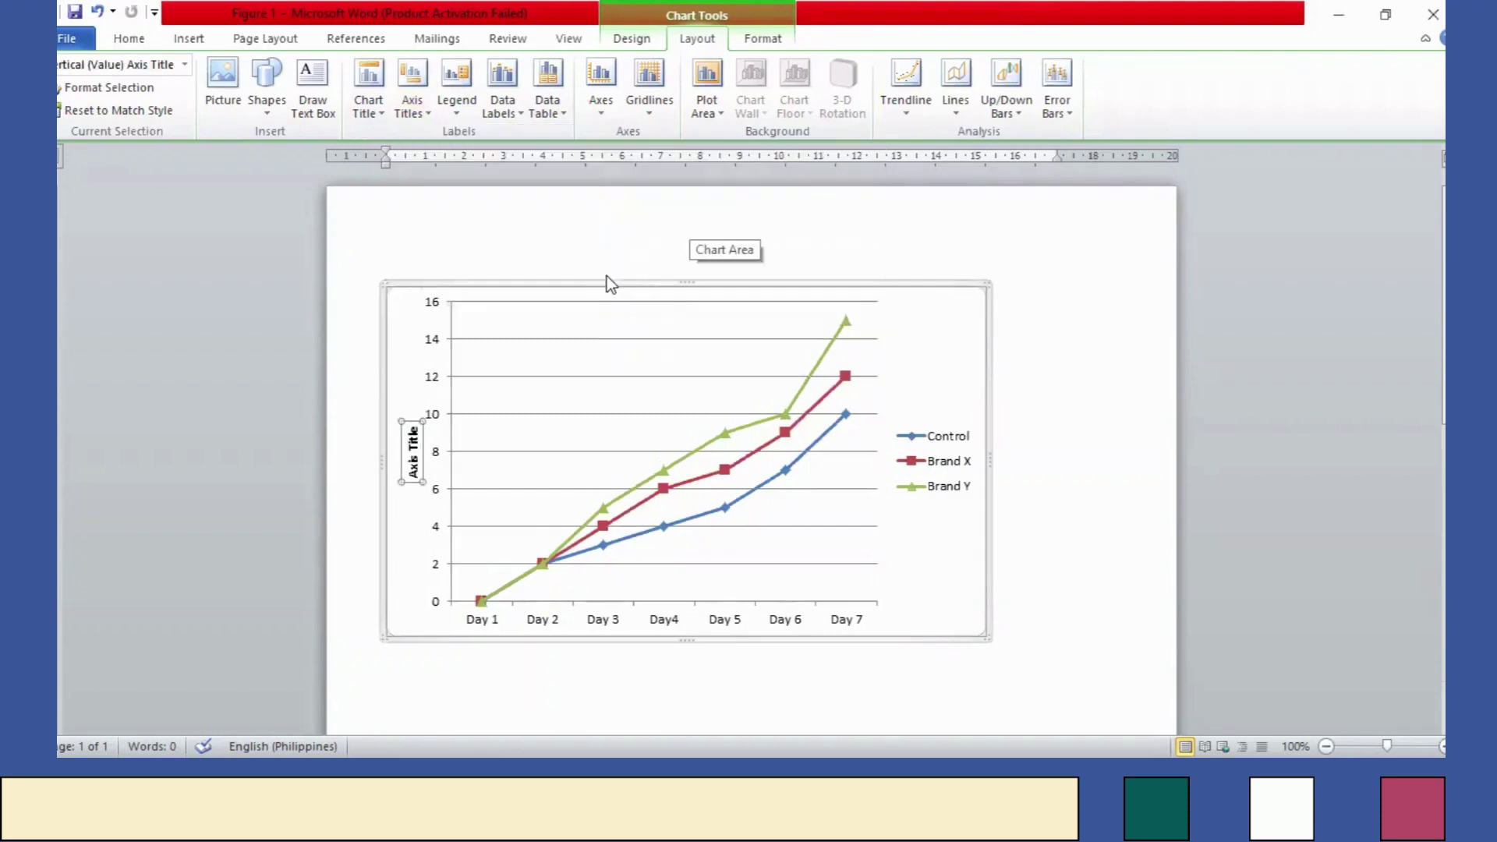
pyautogui.click(412, 435)
pyautogui.moveTo(413, 433); pyautogui.dragTo(414, 465)
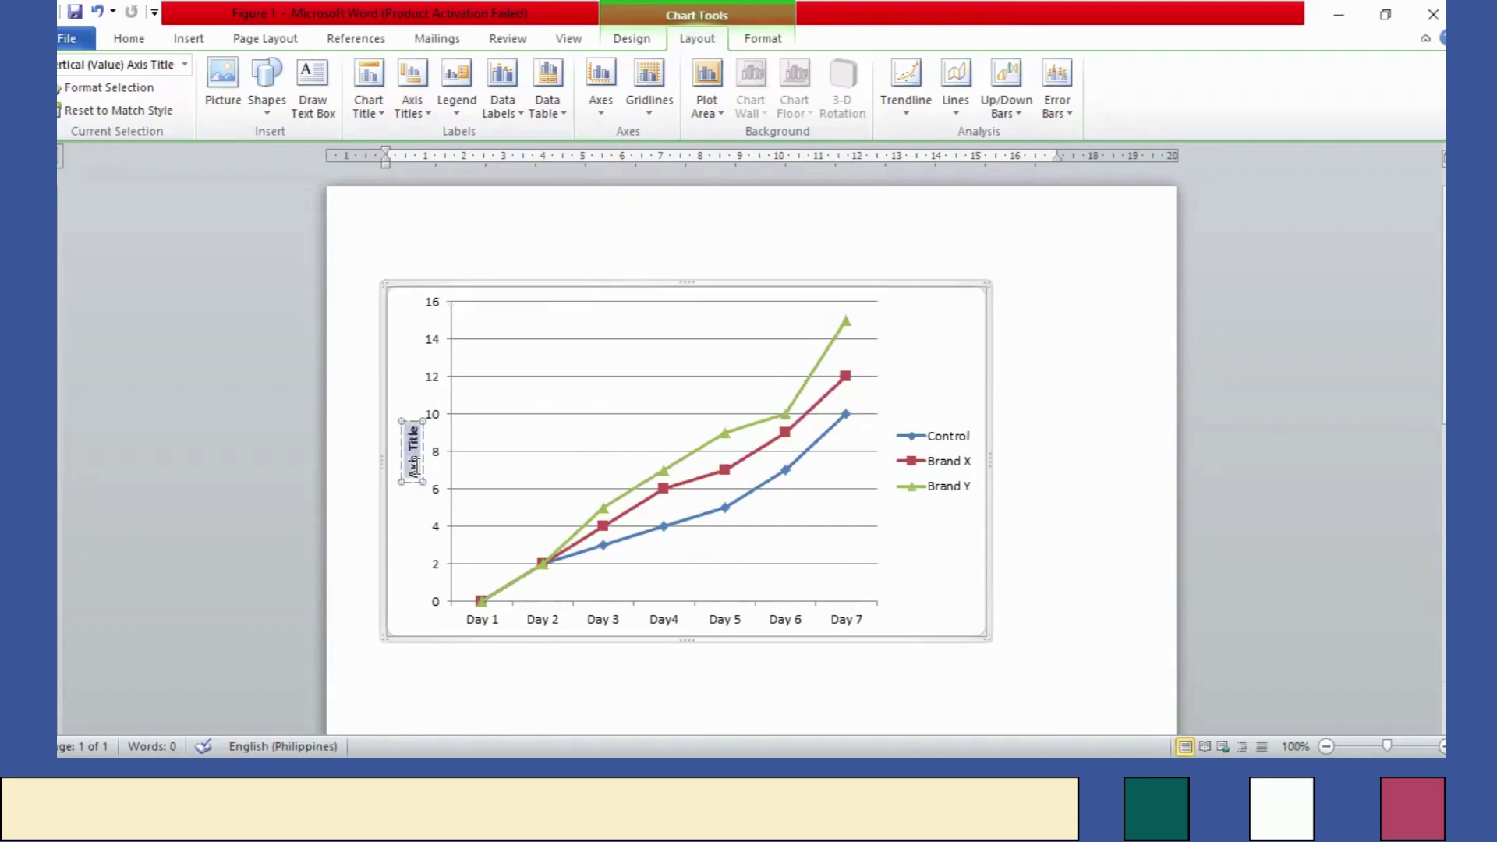
pyautogui.press('Delete')
pyautogui.write('Hei')
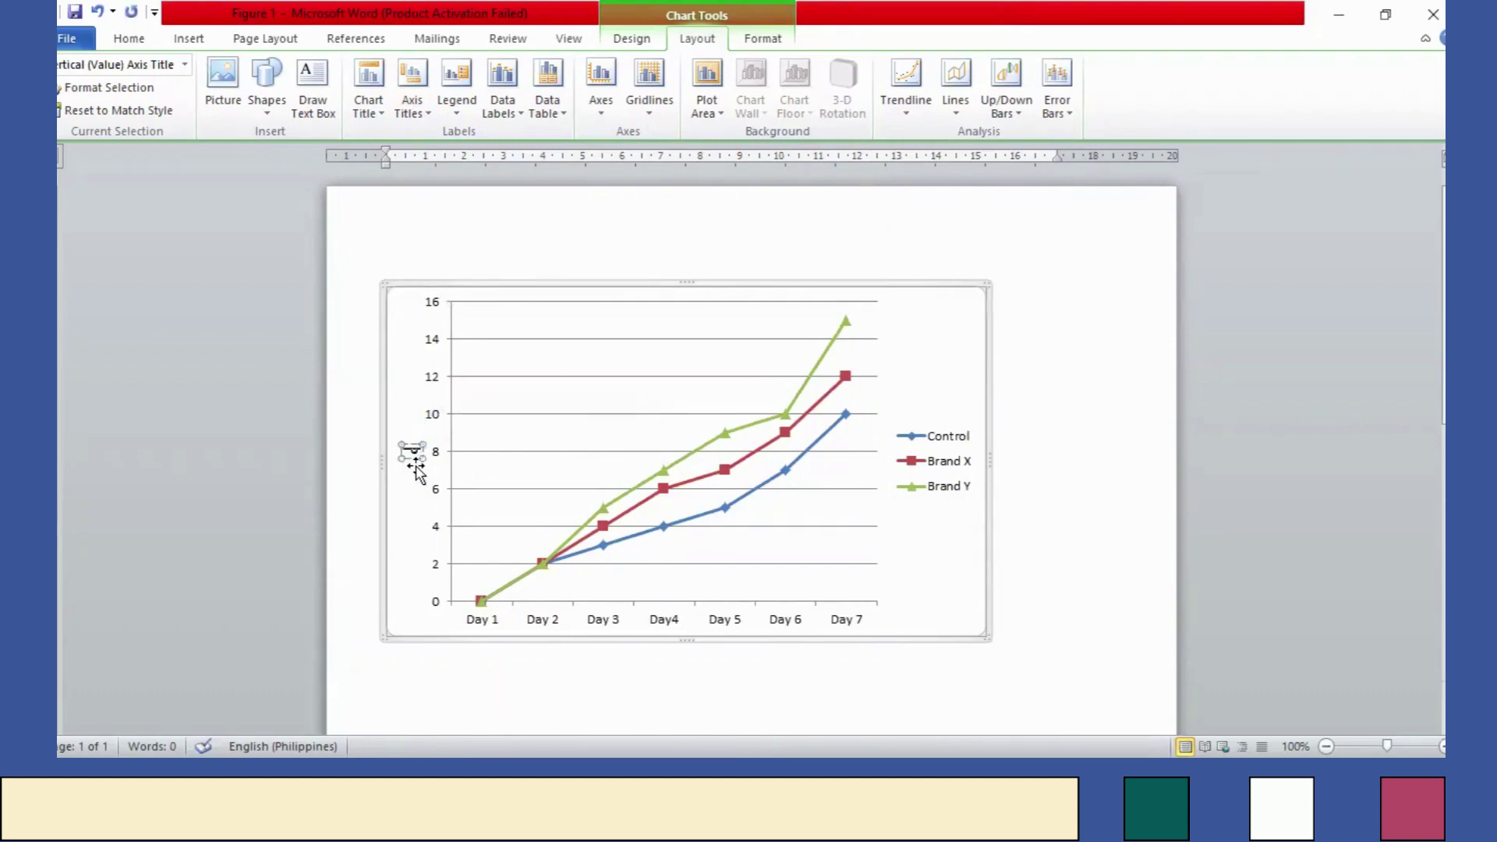
pyautogui.click(1008, 626)
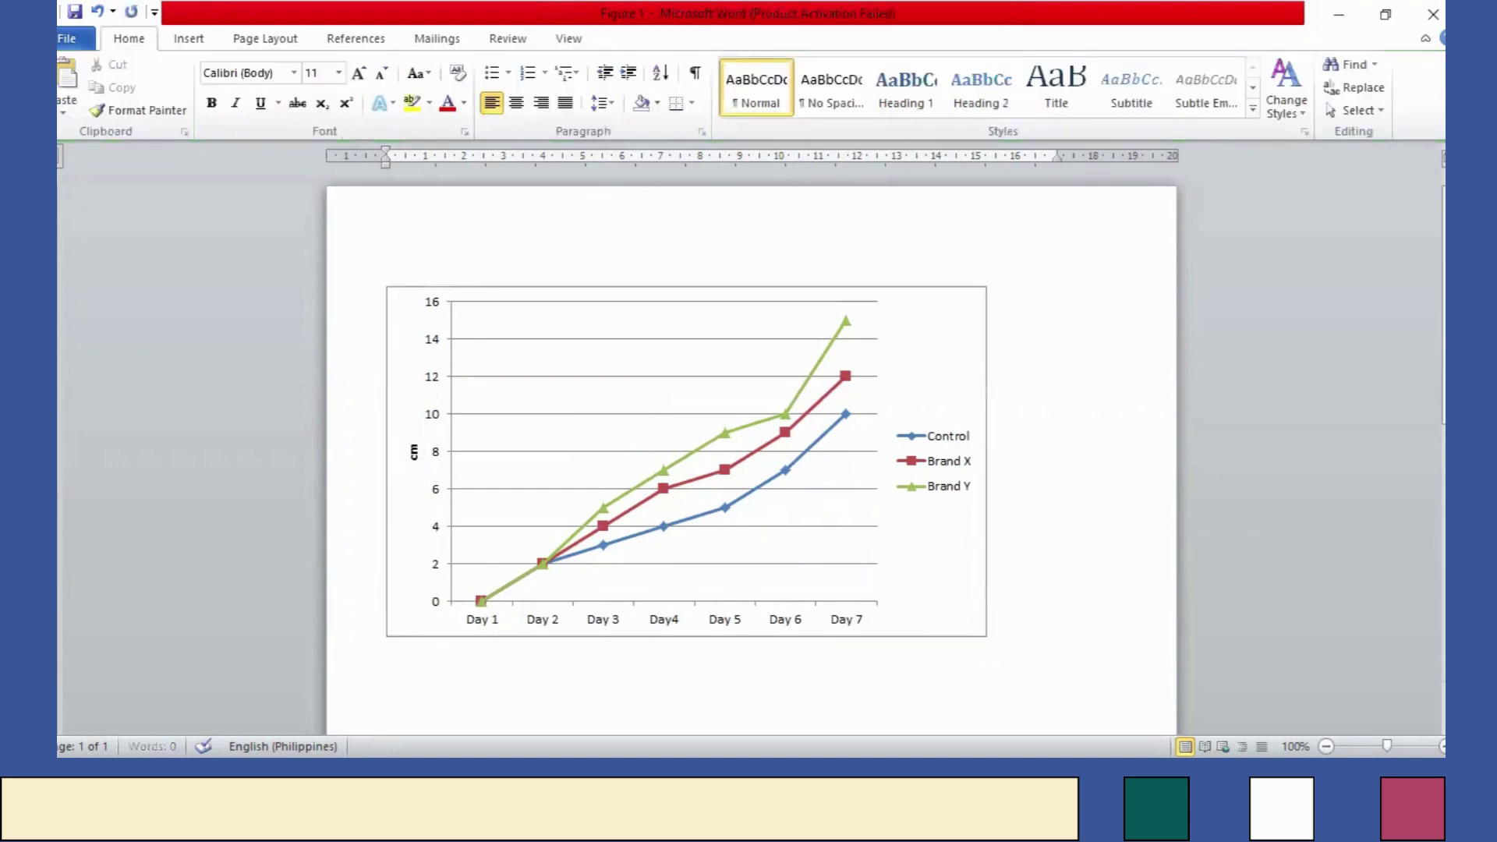
# Type the caption 'Figure 1. The effect of fertilizer on the growth of Mung Plant' below the chart
pyautogui.press('Return')
pyautogui.write('Figure 1. The e')
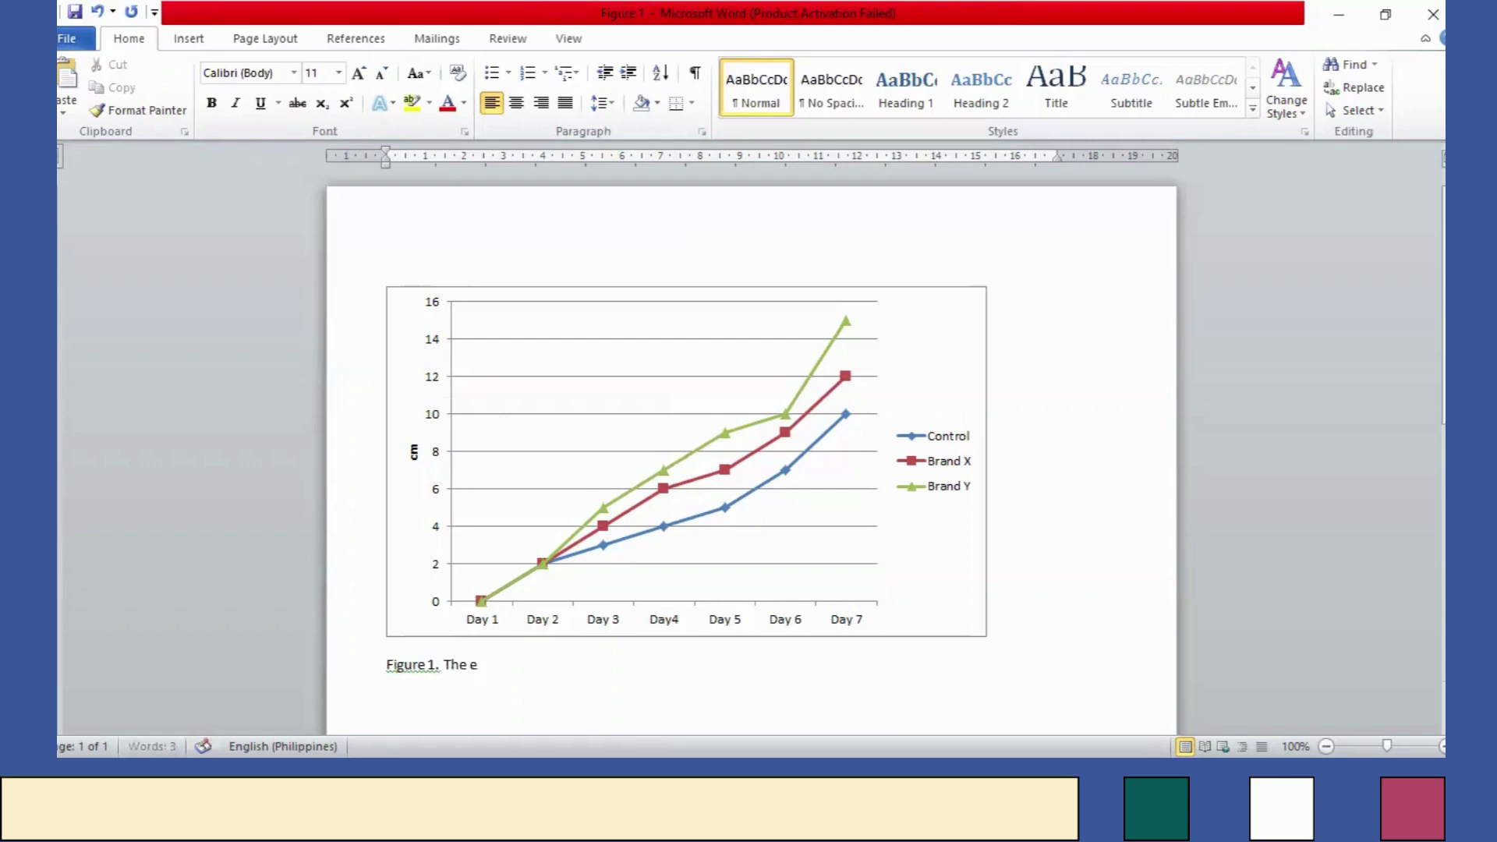
pyautogui.write('ffect of fertilizer on th')
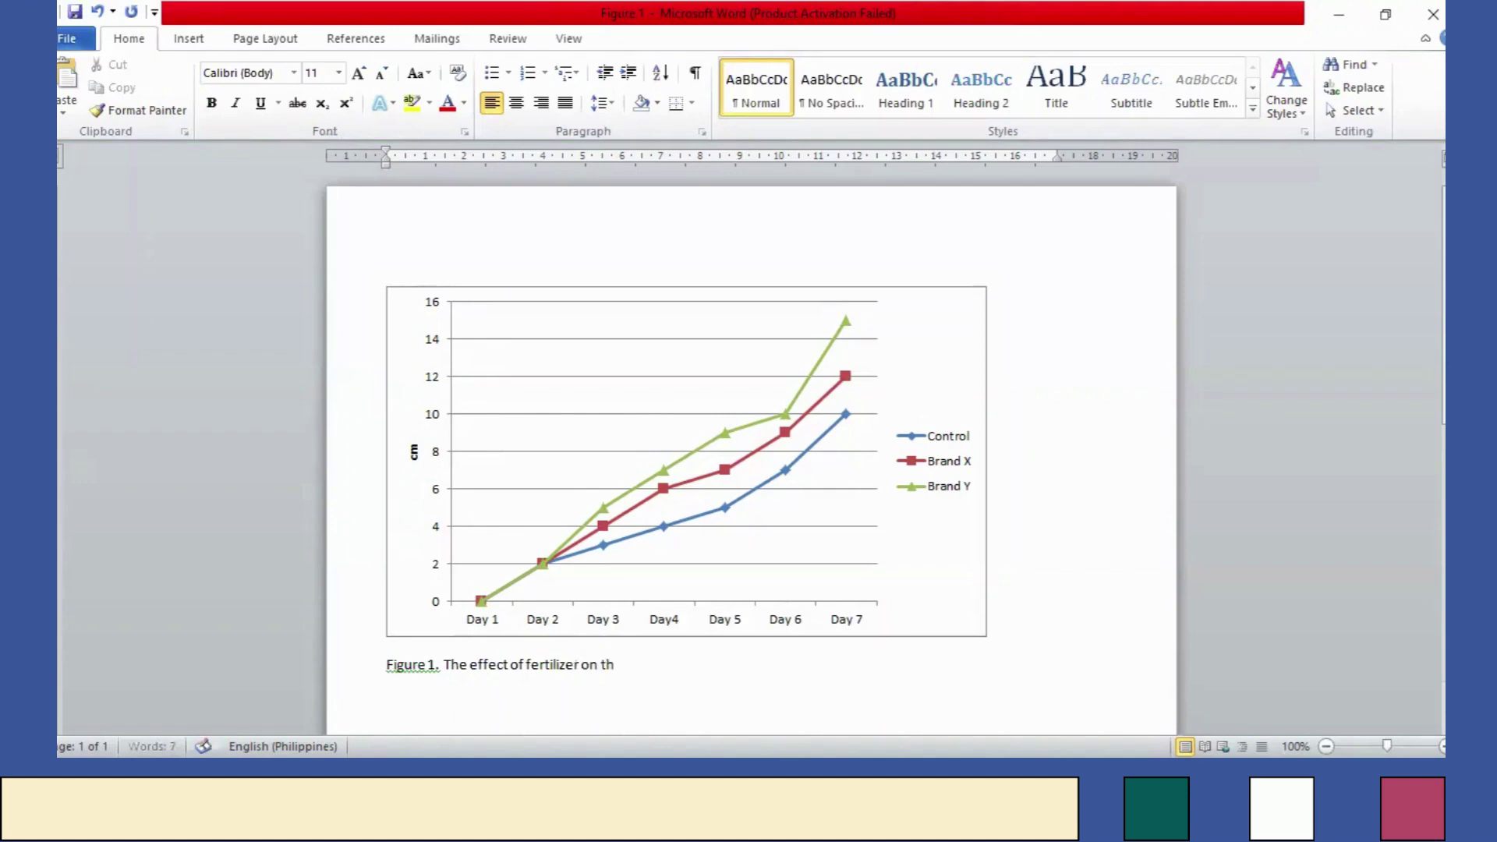
pyautogui.write('e growth of')
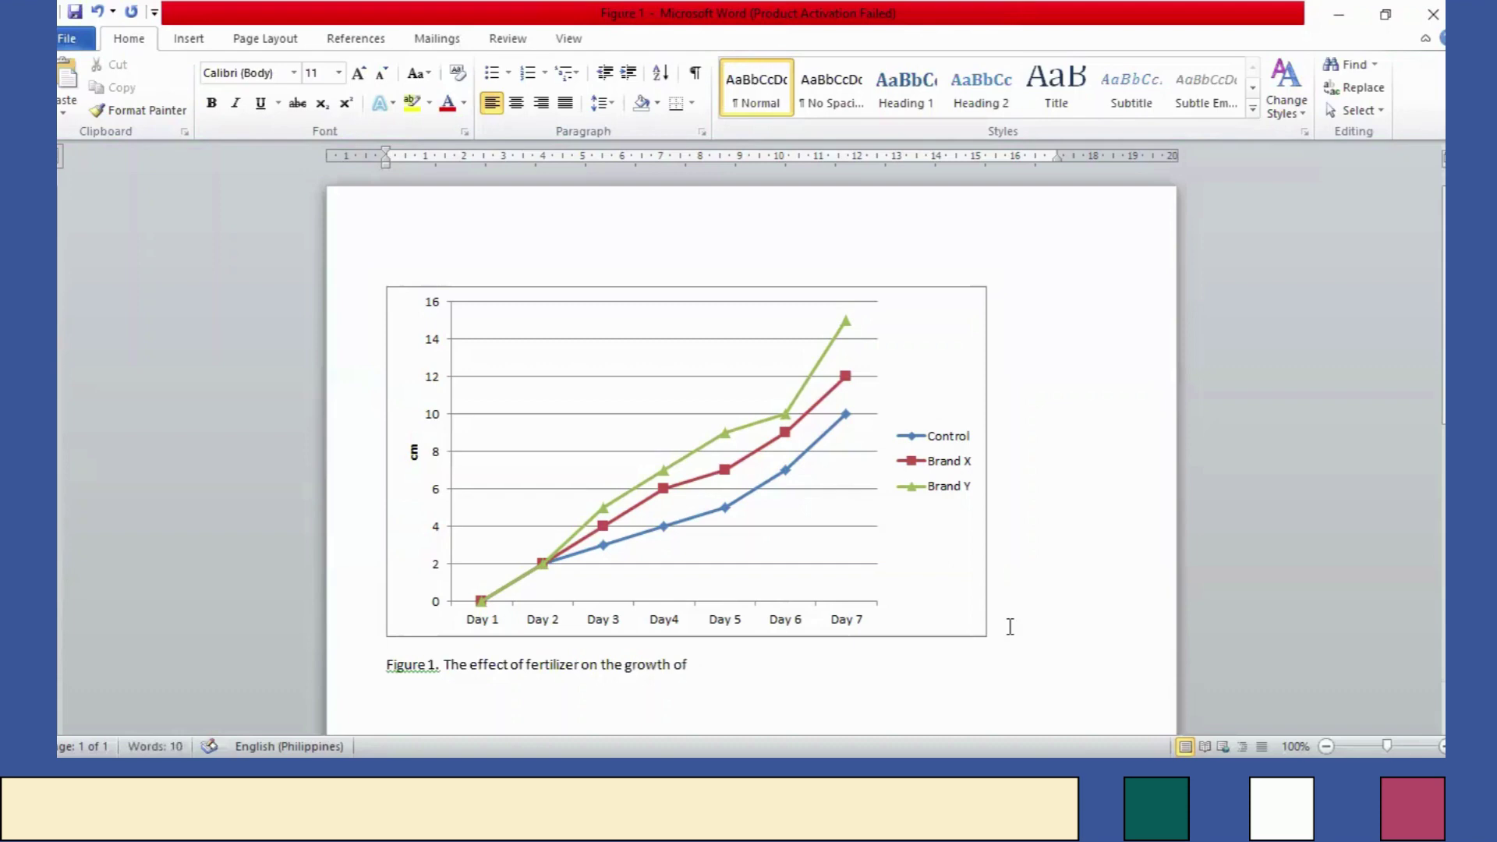
pyautogui.write(' Mung Plant')
pyautogui.moveTo(410, 644); pyautogui.dragTo(421, 646)
# Make the 'Figure 1' label in the caption bold and italic
pyautogui.click(427, 665)
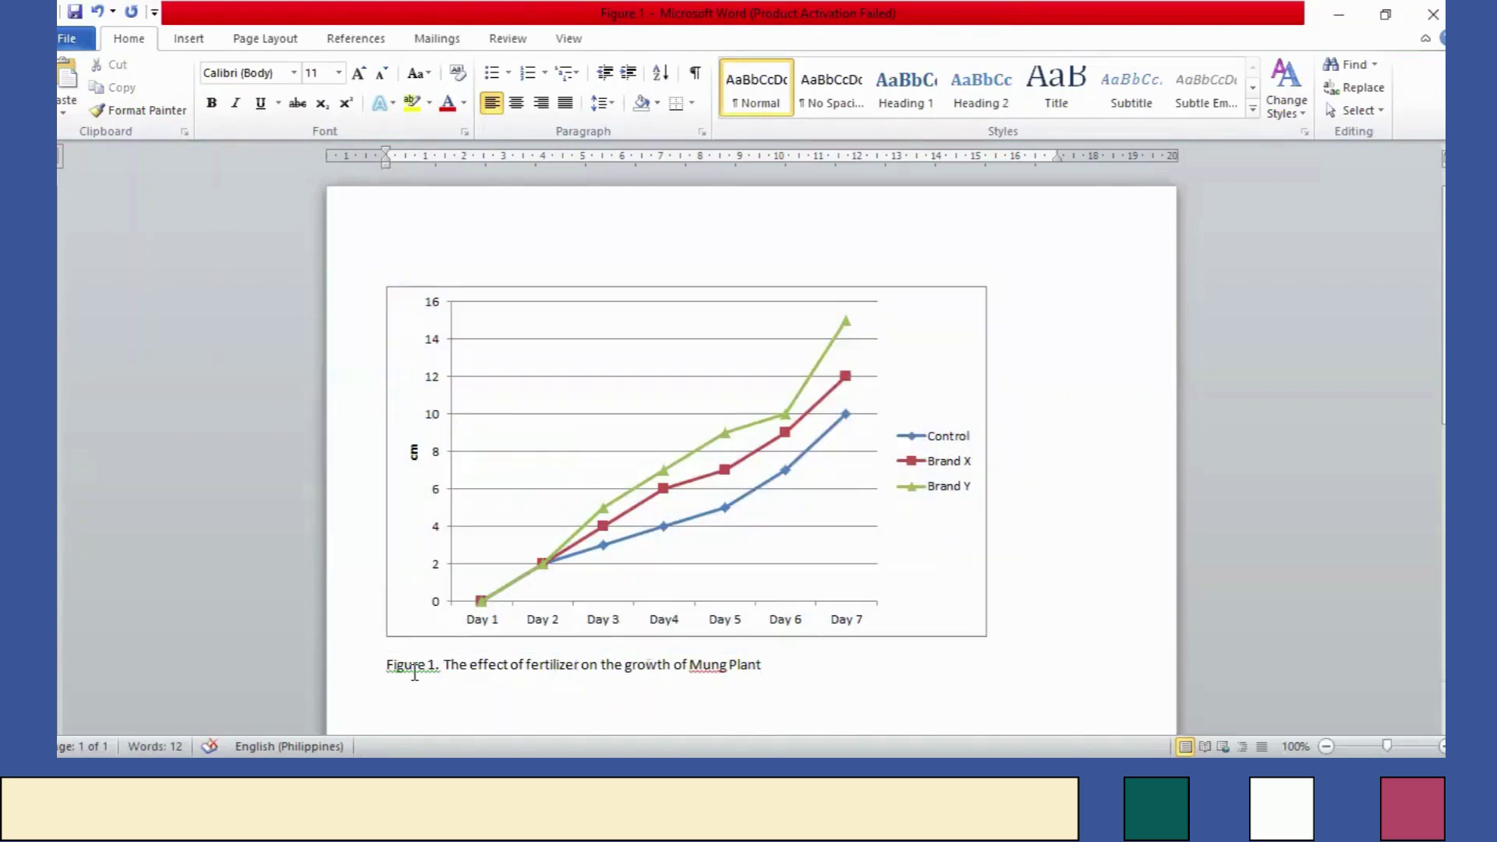
pyautogui.moveTo(388, 664); pyautogui.dragTo(434, 667)
pyautogui.click(211, 109)
pyautogui.click(236, 104)
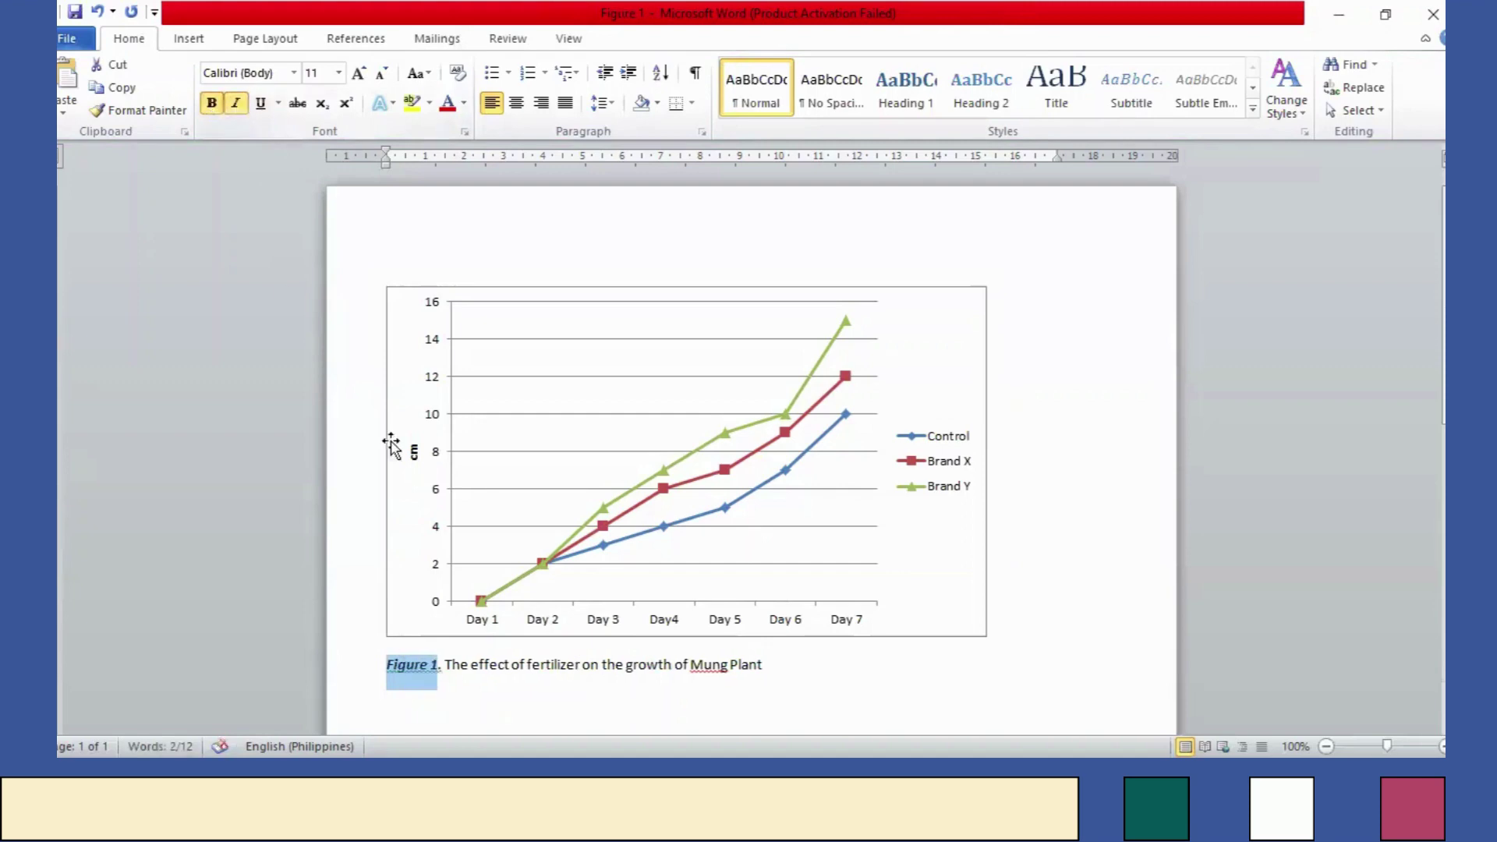
pyautogui.click(541, 716)
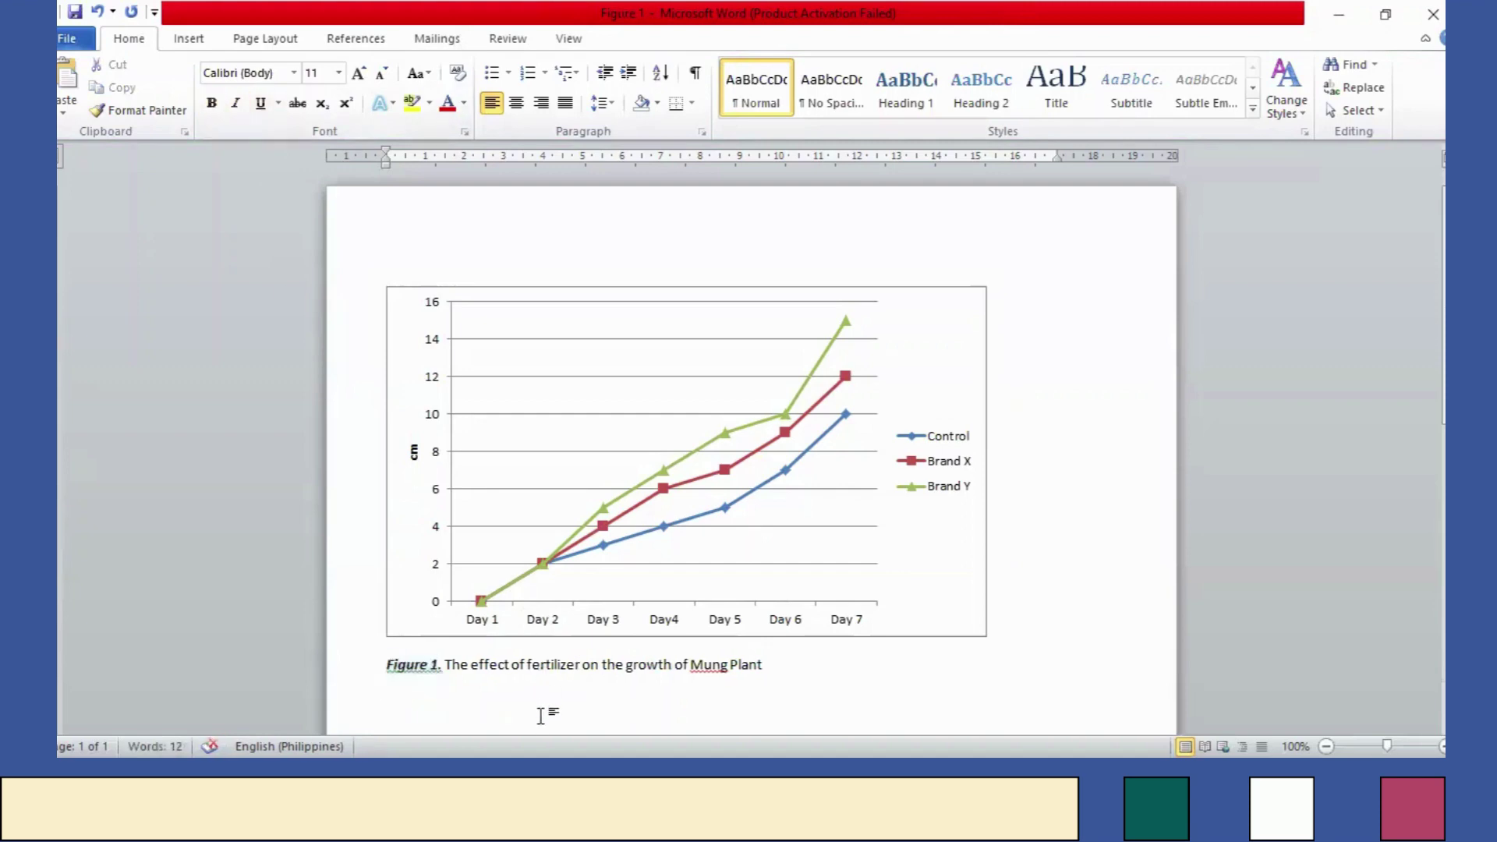